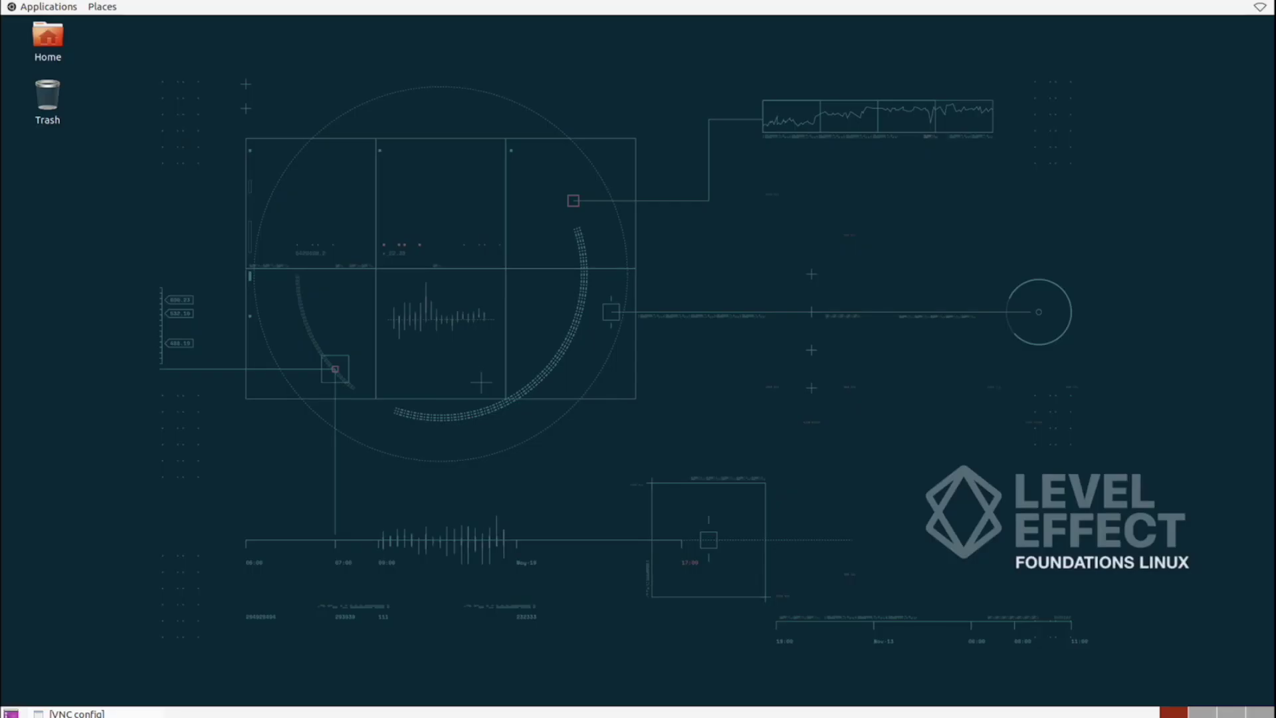
- Browse the Applications menu categories, from Accessories and Games through Sound & Video, Administration and Preferences
{"action": "key", "text": "alt+F1"}
{"action": "key", "text": "Down"}
{"action": "key", "text": "Right"}
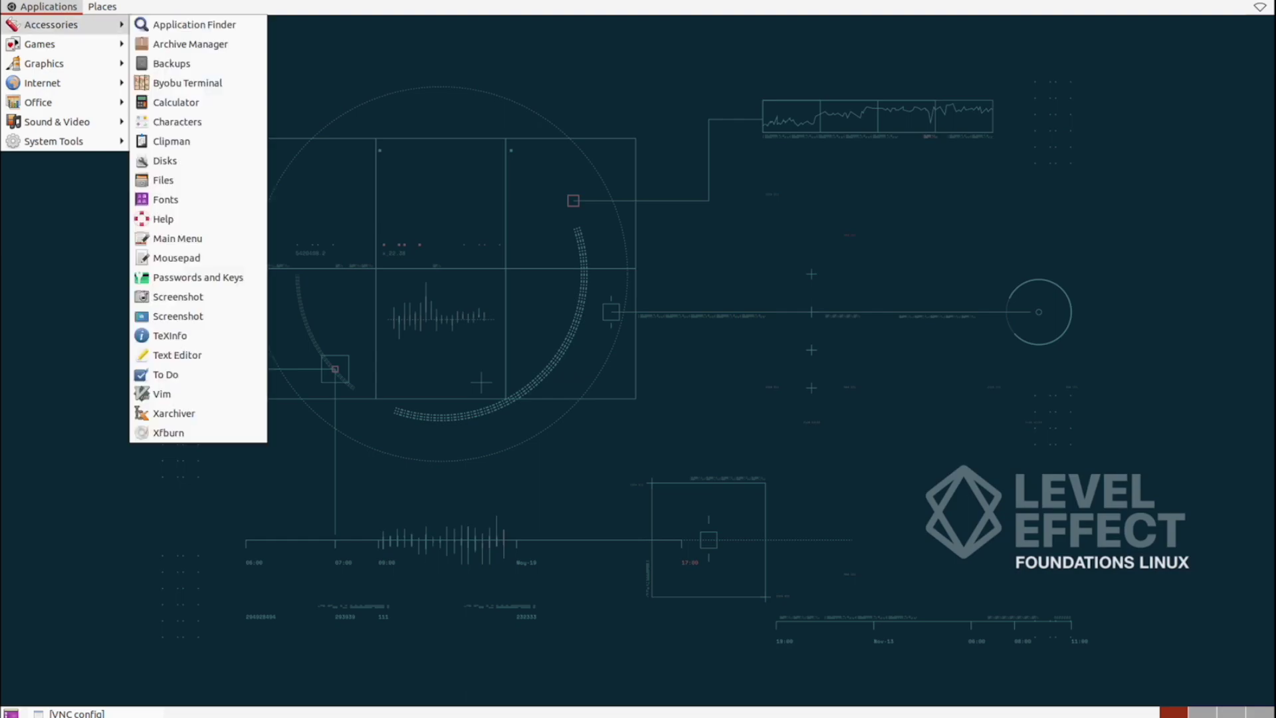
{"action": "key", "text": "Left"}
{"action": "key", "text": "Down"}
{"action": "key", "text": "Right"}
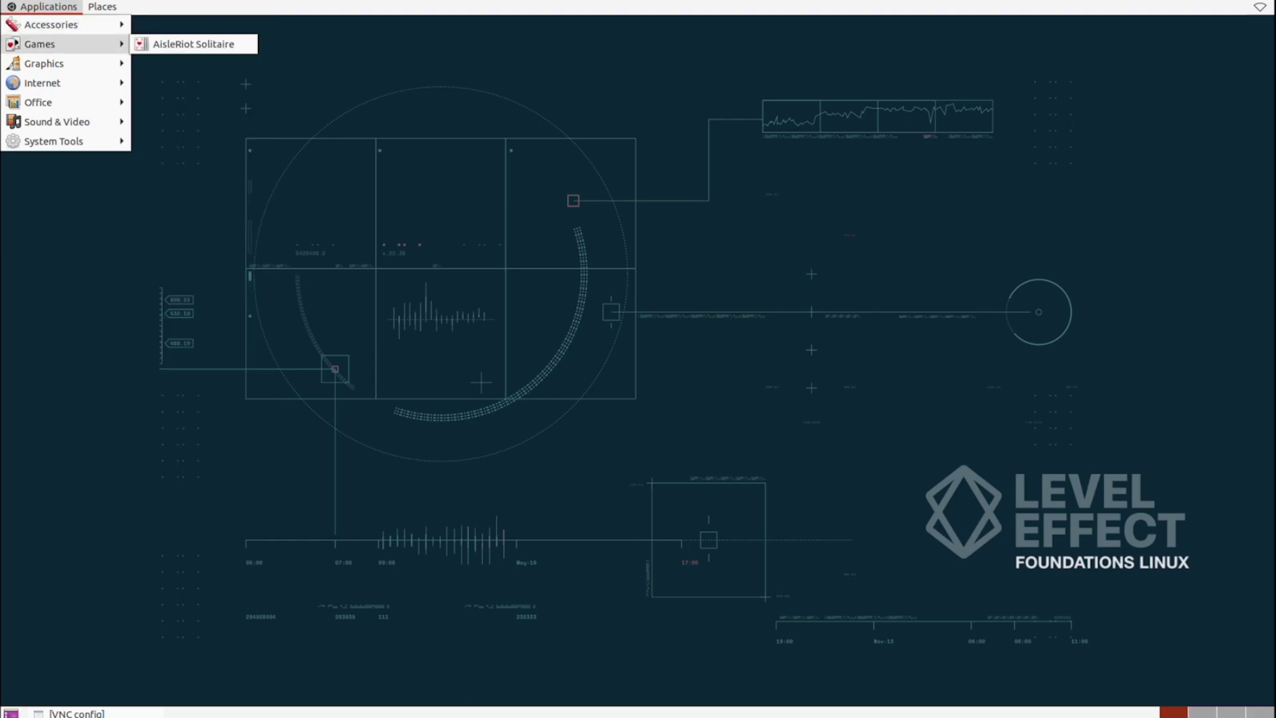
{"action": "key", "text": "Down"}
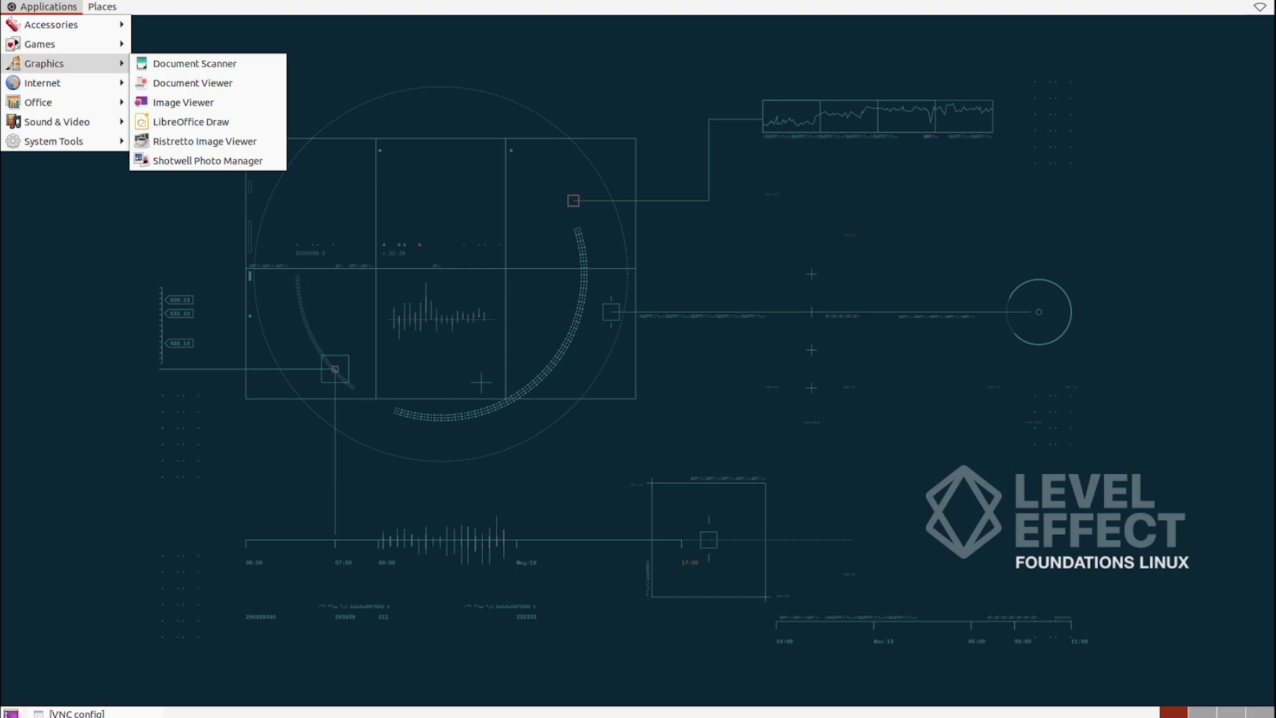
{"action": "key", "text": "Down"}
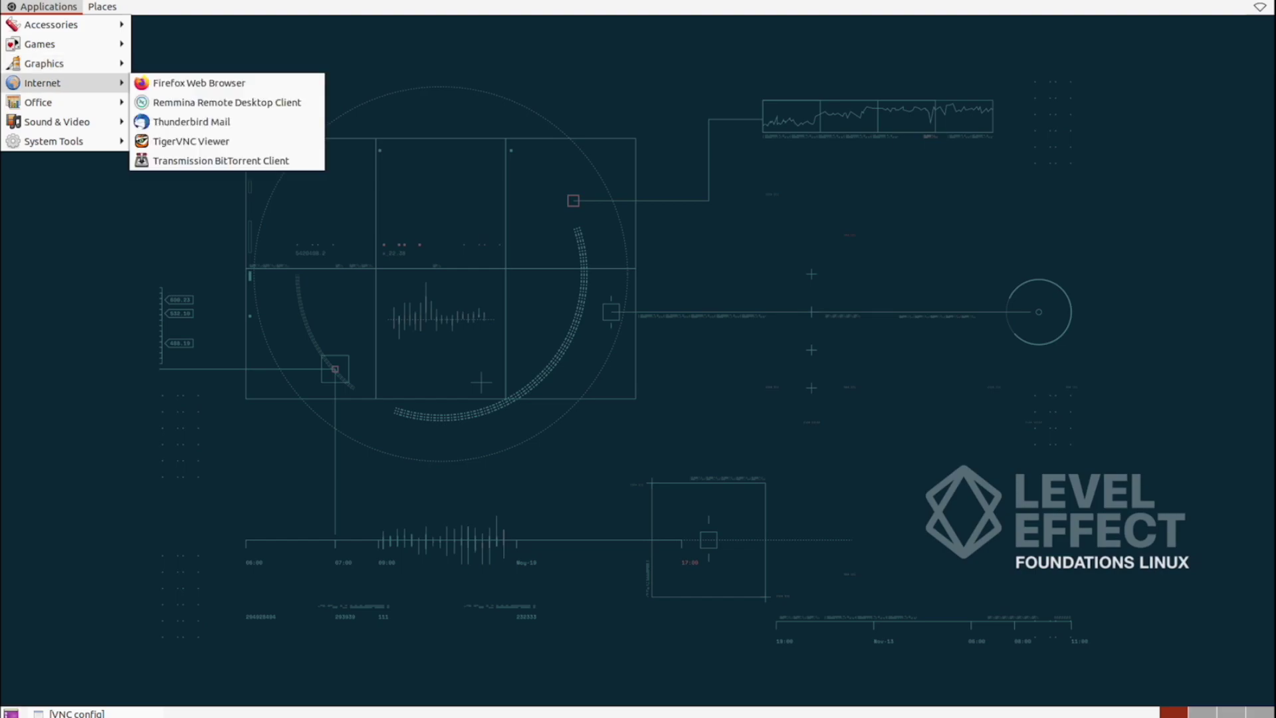
{"action": "key", "text": "Down"}
{"action": "key", "text": "Down"}
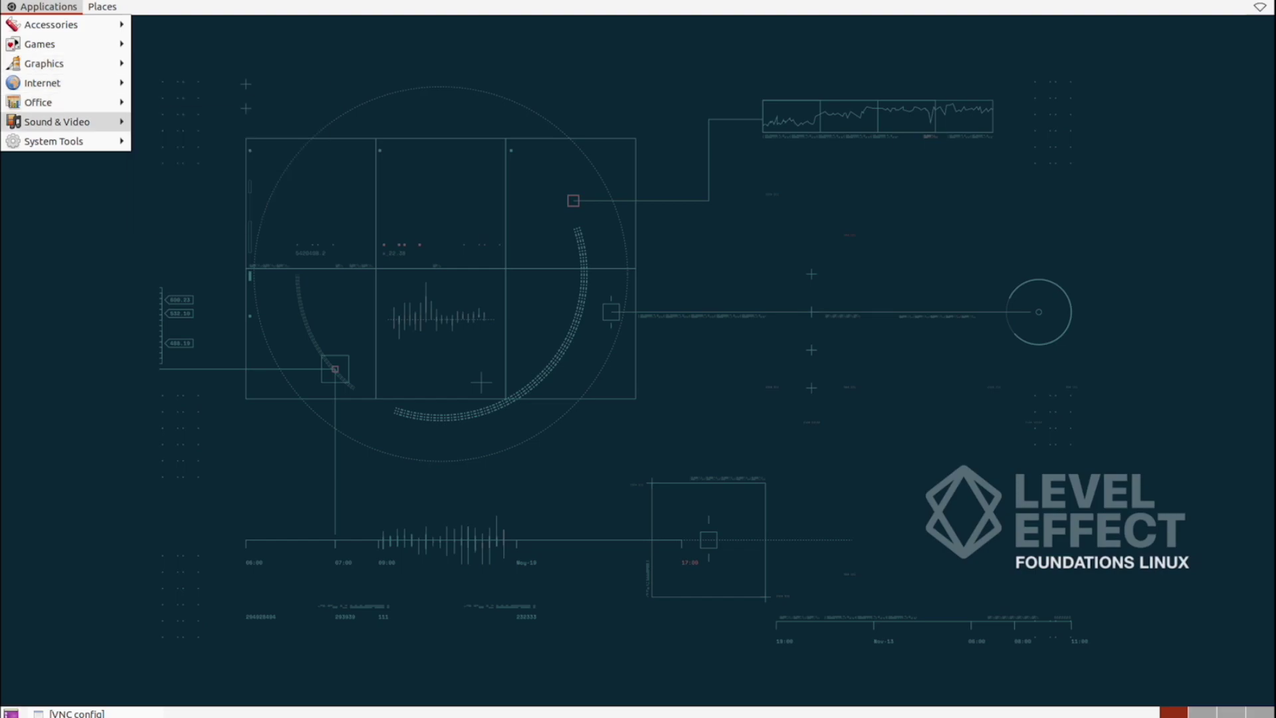
{"action": "key", "text": "Down"}
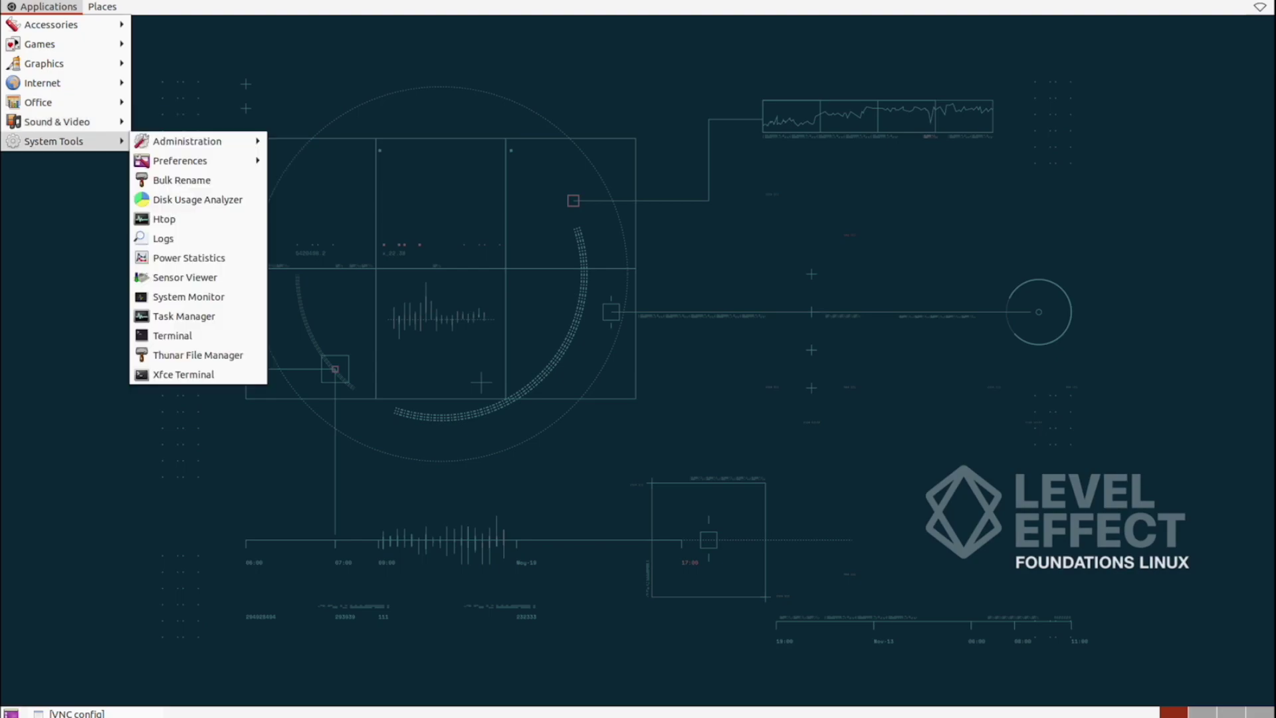
{"action": "key", "text": "Right"}
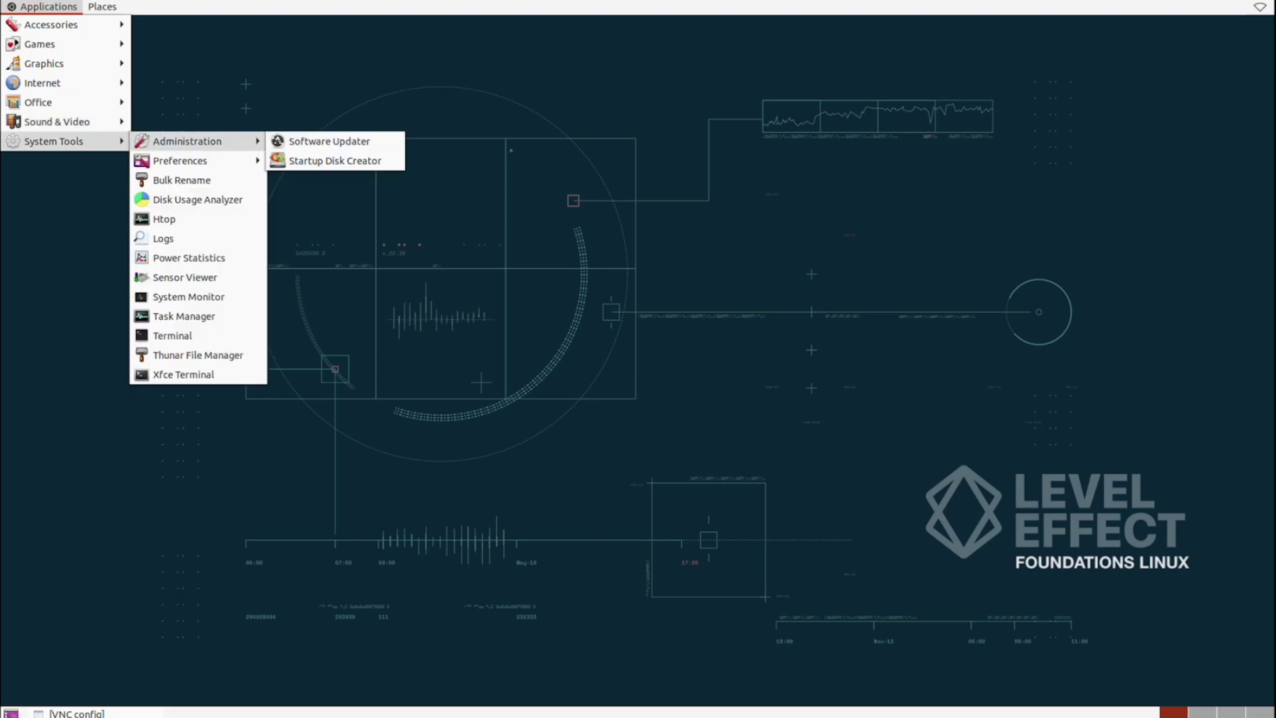
{"action": "key", "text": "Down"}
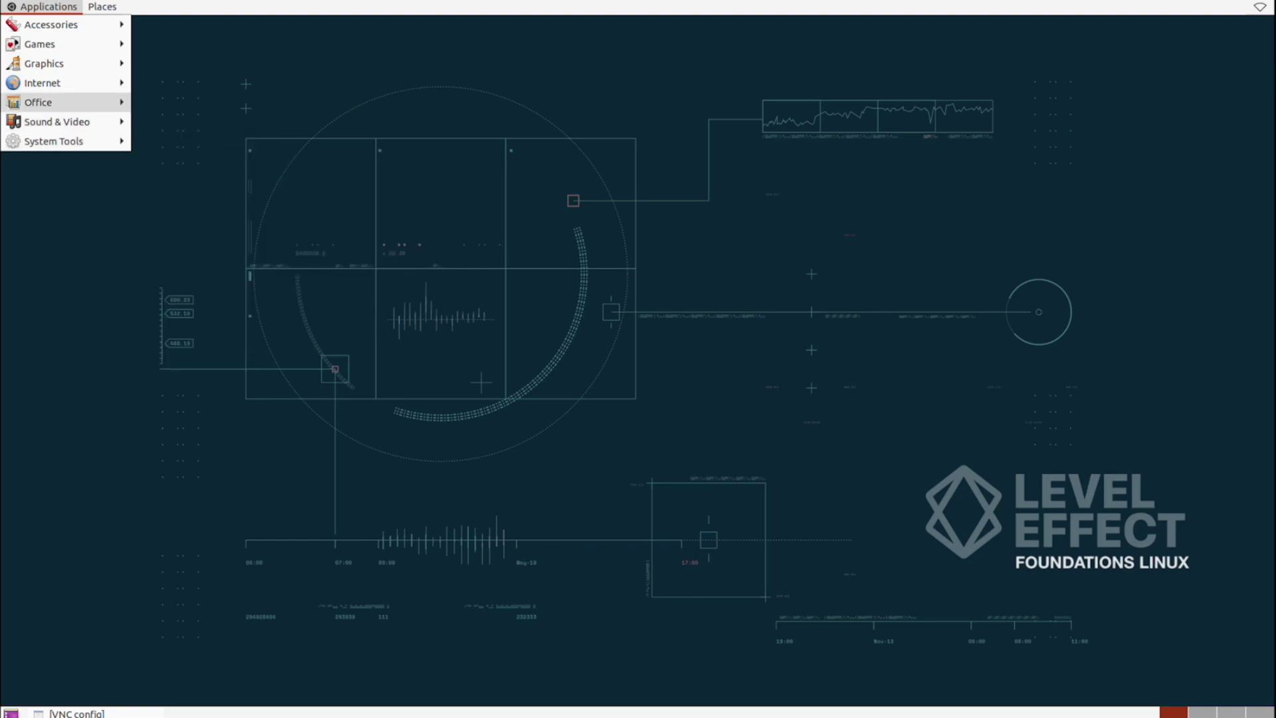
- Step through the Places list from Videos to Network, then open the Home folder
{"action": "left_click", "coordinate": [103, 7]}
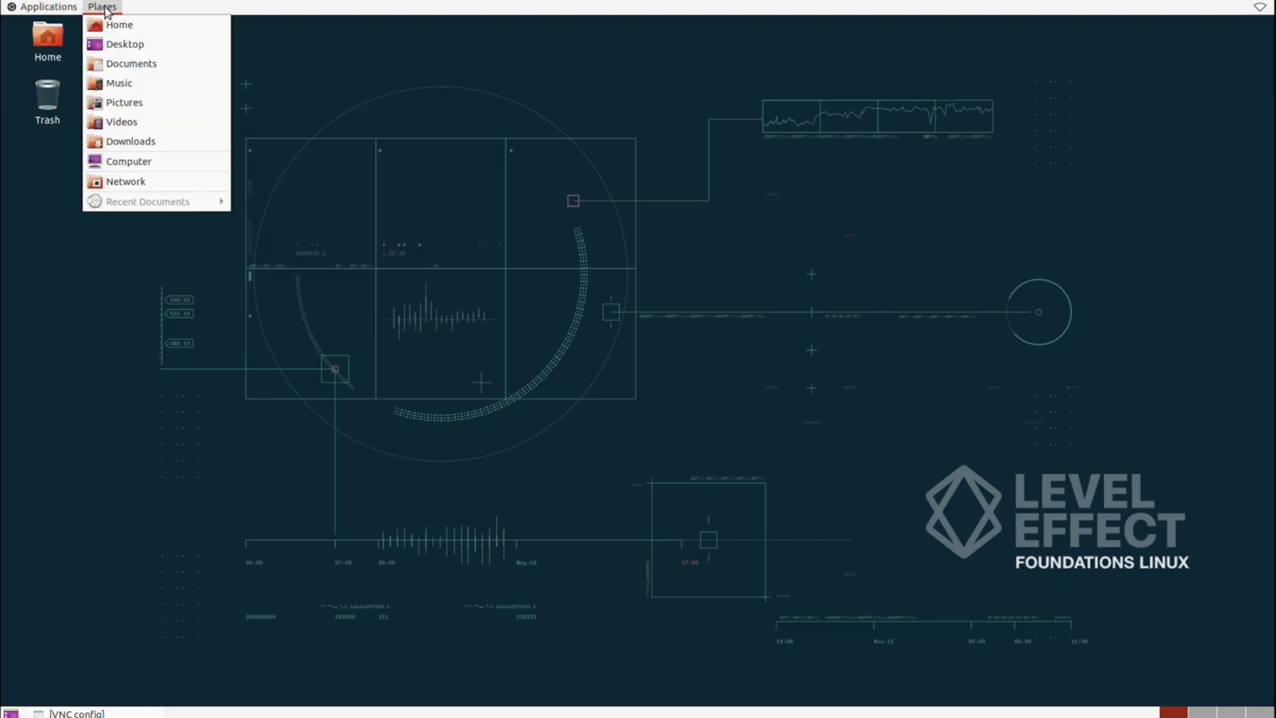
{"action": "key", "text": "Down"}
{"action": "key", "text": "Down"}
{"action": "key", "text": "Down"}
{"action": "key", "text": "Down"}
{"action": "key", "text": "Down"}
{"action": "key", "text": "Down"}
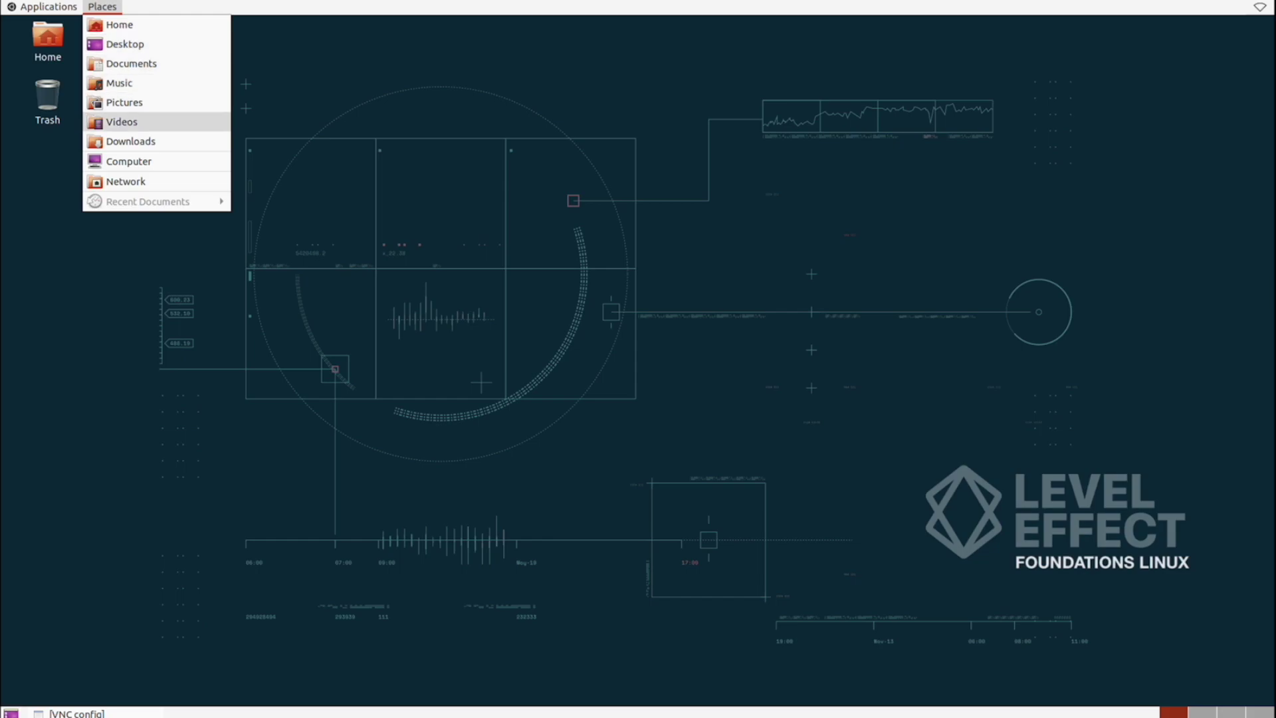
{"action": "key", "text": "Down"}
{"action": "key", "text": "Down"}
{"action": "key", "text": "Down"}
{"action": "key", "text": "Down"}
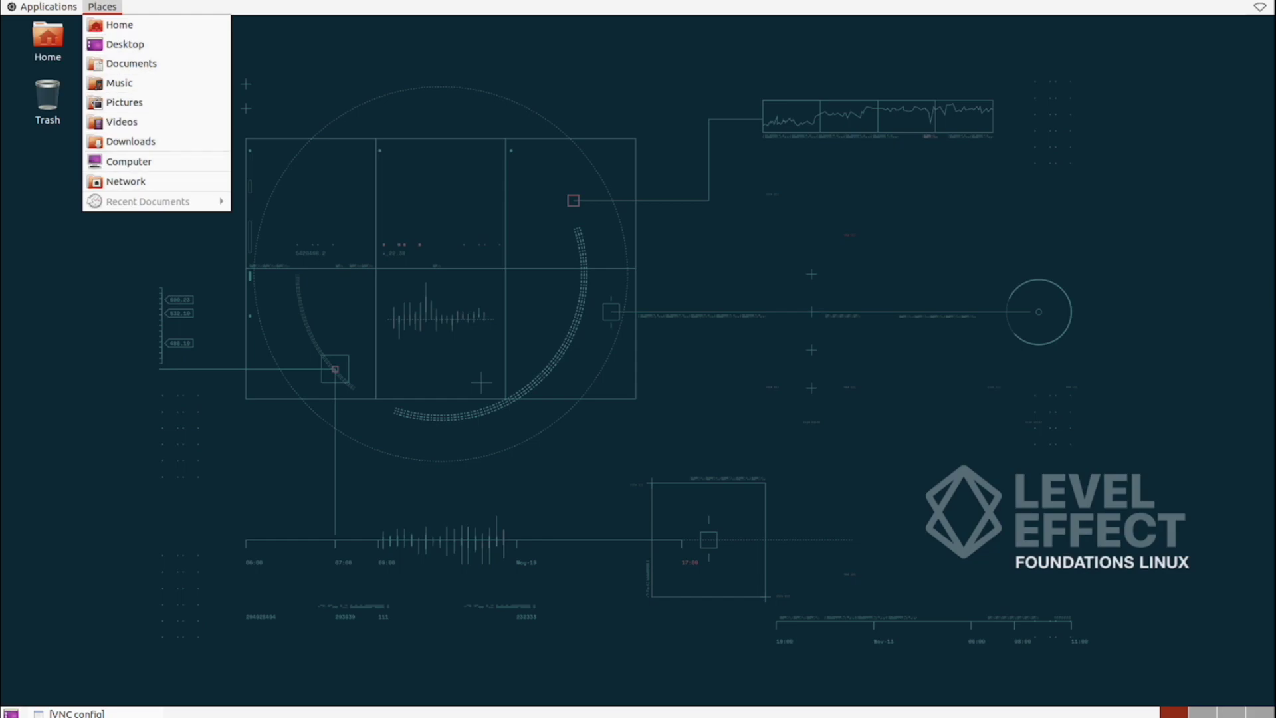
{"action": "key", "text": "Up"}
{"action": "key", "text": "Up"}
{"action": "key", "text": "Up"}
{"action": "key", "text": "Up"}
{"action": "key", "text": "Up"}
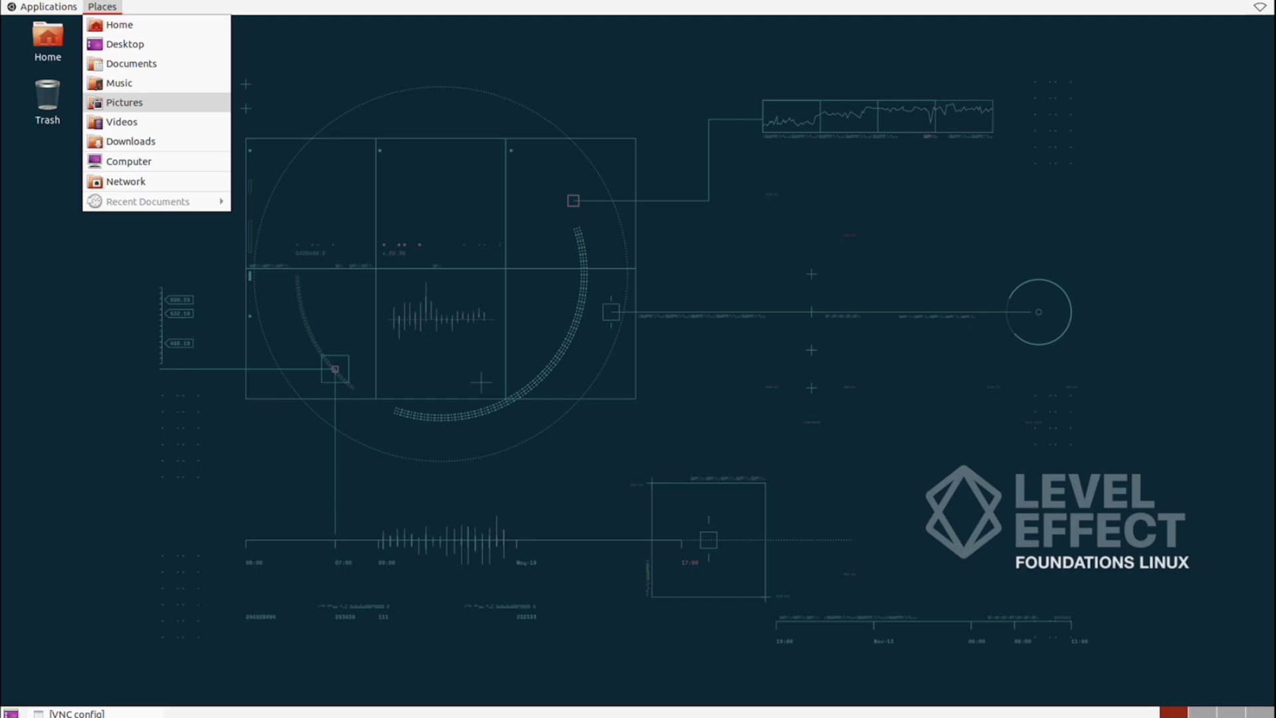
{"action": "key", "text": "Up"}
{"action": "key", "text": "Up"}
{"action": "key", "text": "Up"}
{"action": "key", "text": "Up"}
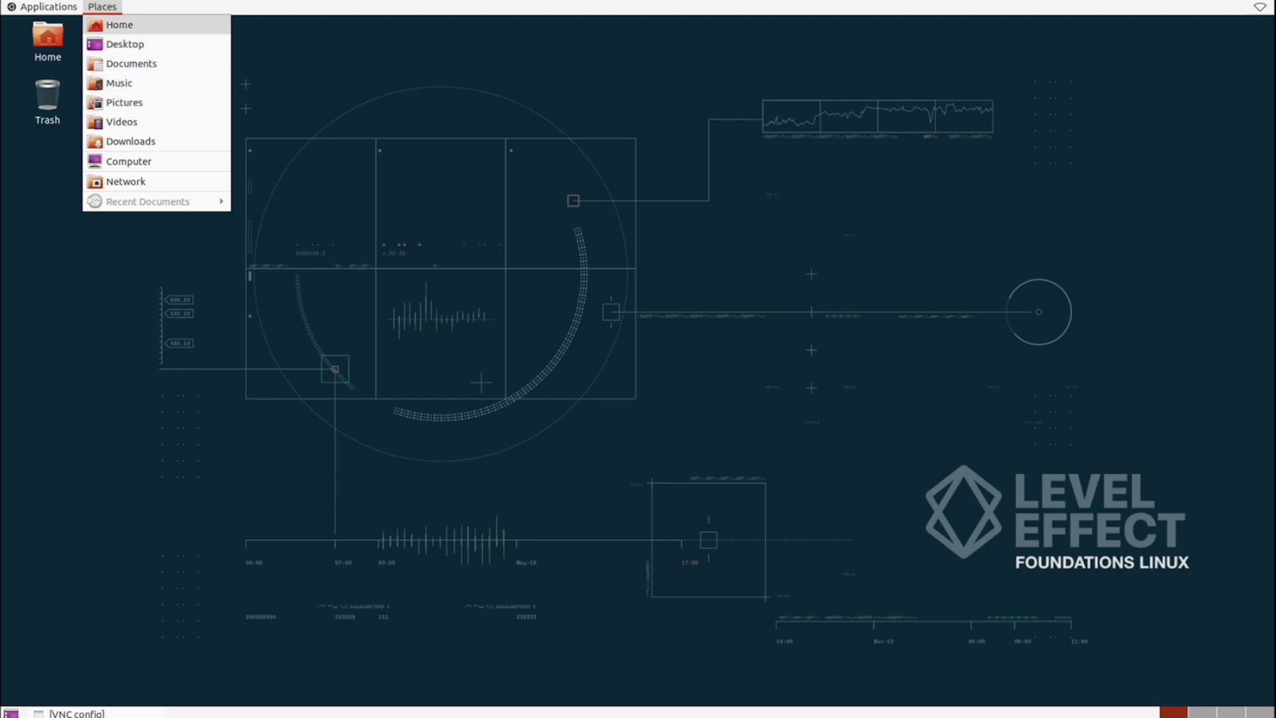
{"action": "left_click", "coordinate": [119, 25]}
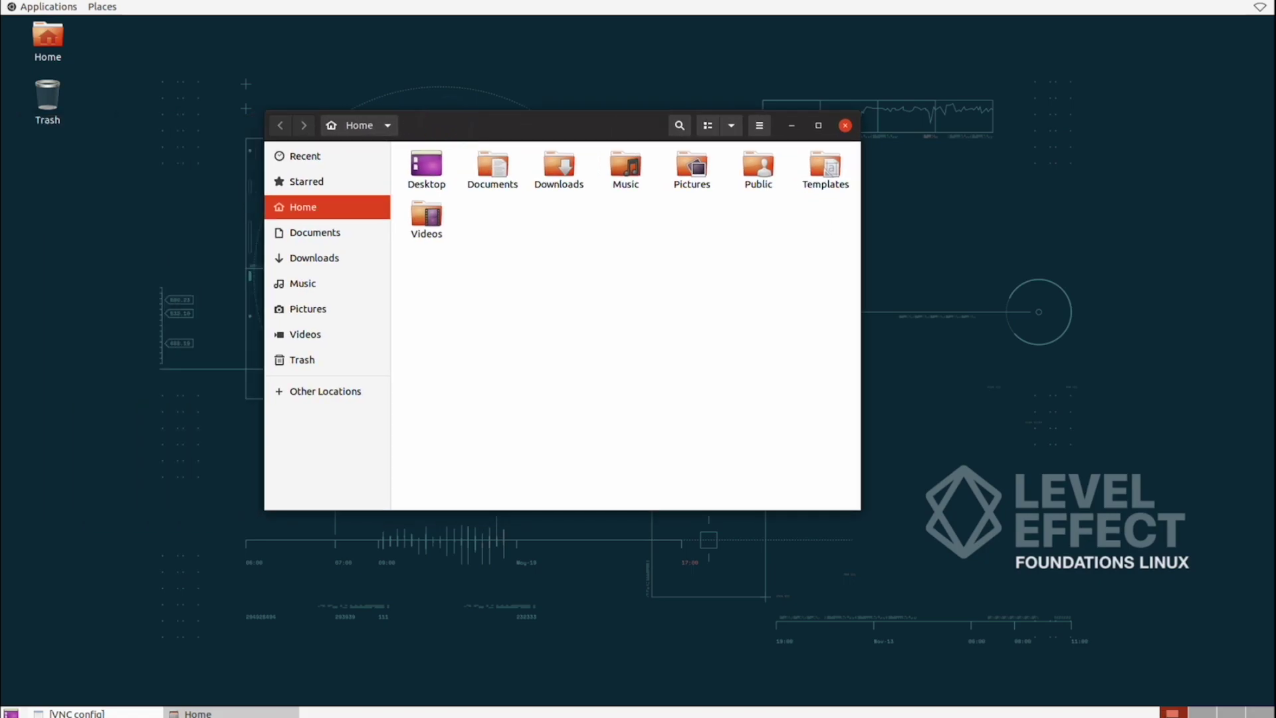
- Open the Documents and Downloads folders in turn, returning to Home after each
{"action": "double_click", "coordinate": [492, 167]}
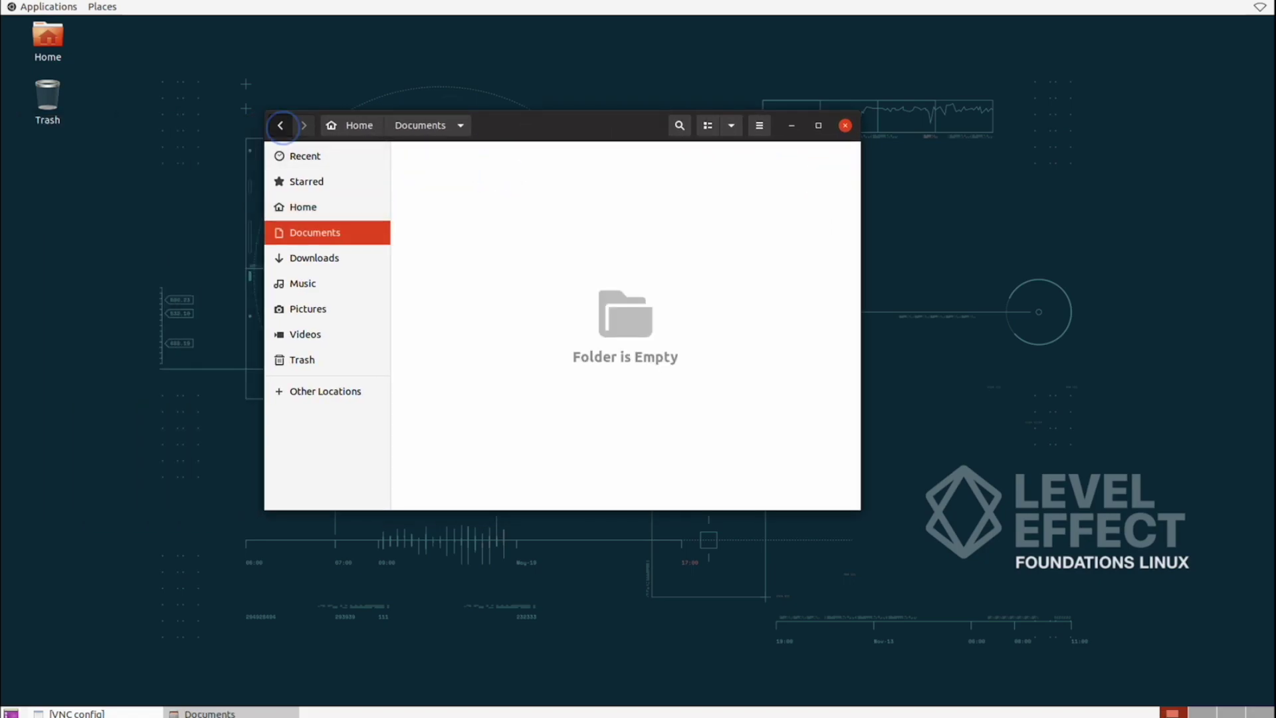
{"action": "left_click", "coordinate": [280, 125]}
{"action": "double_click", "coordinate": [559, 166]}
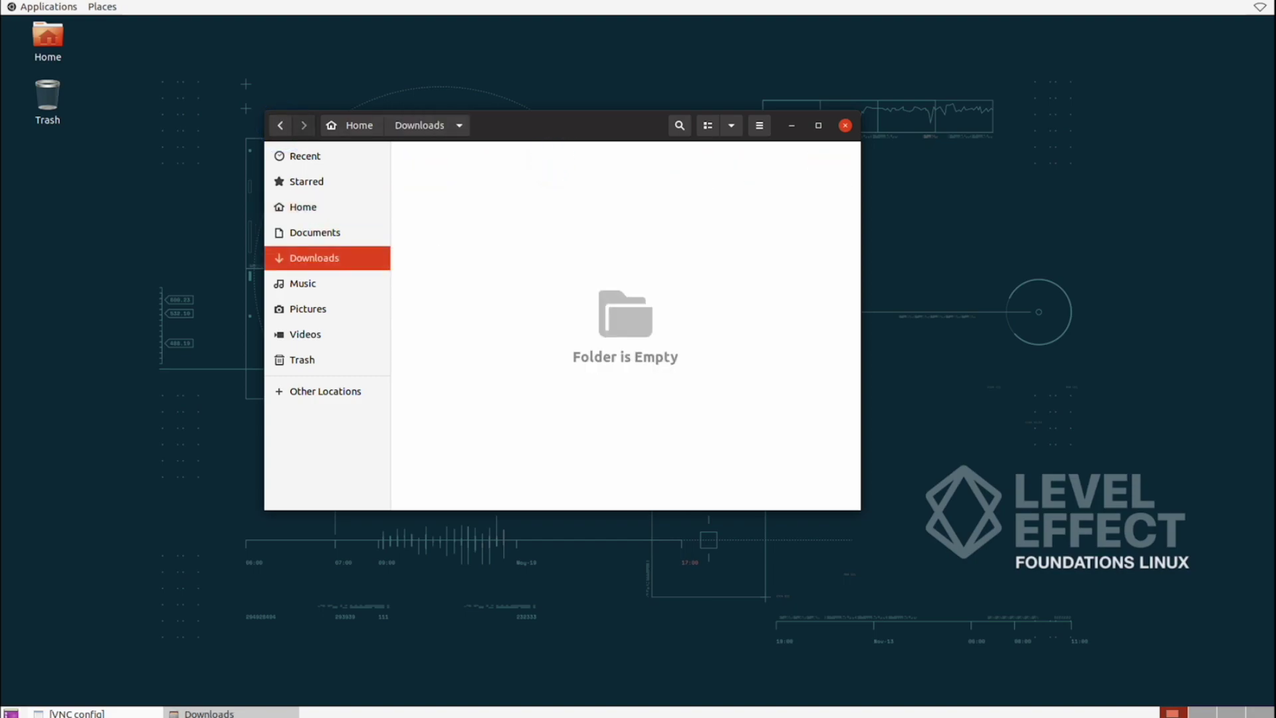
{"action": "left_click", "coordinate": [280, 125]}
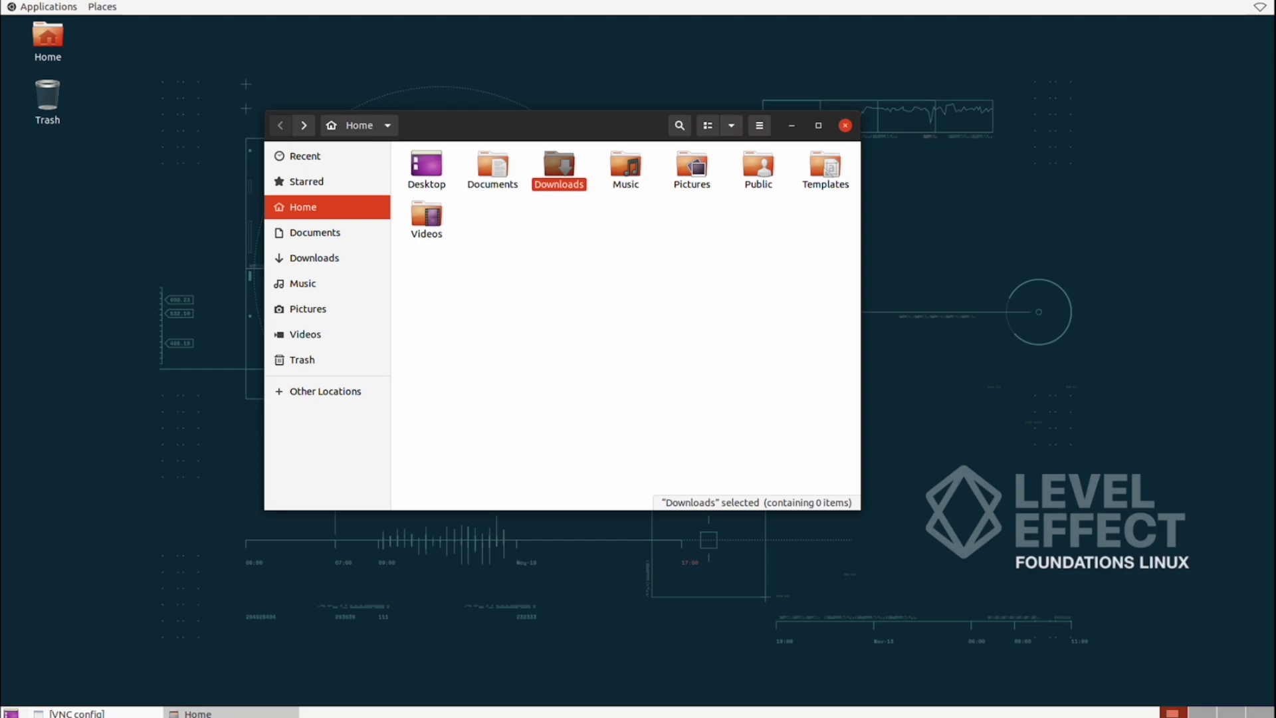
- Try the main options menu, the zoom and sort options, and the list/icon view toggle
{"action": "left_click", "coordinate": [760, 125]}
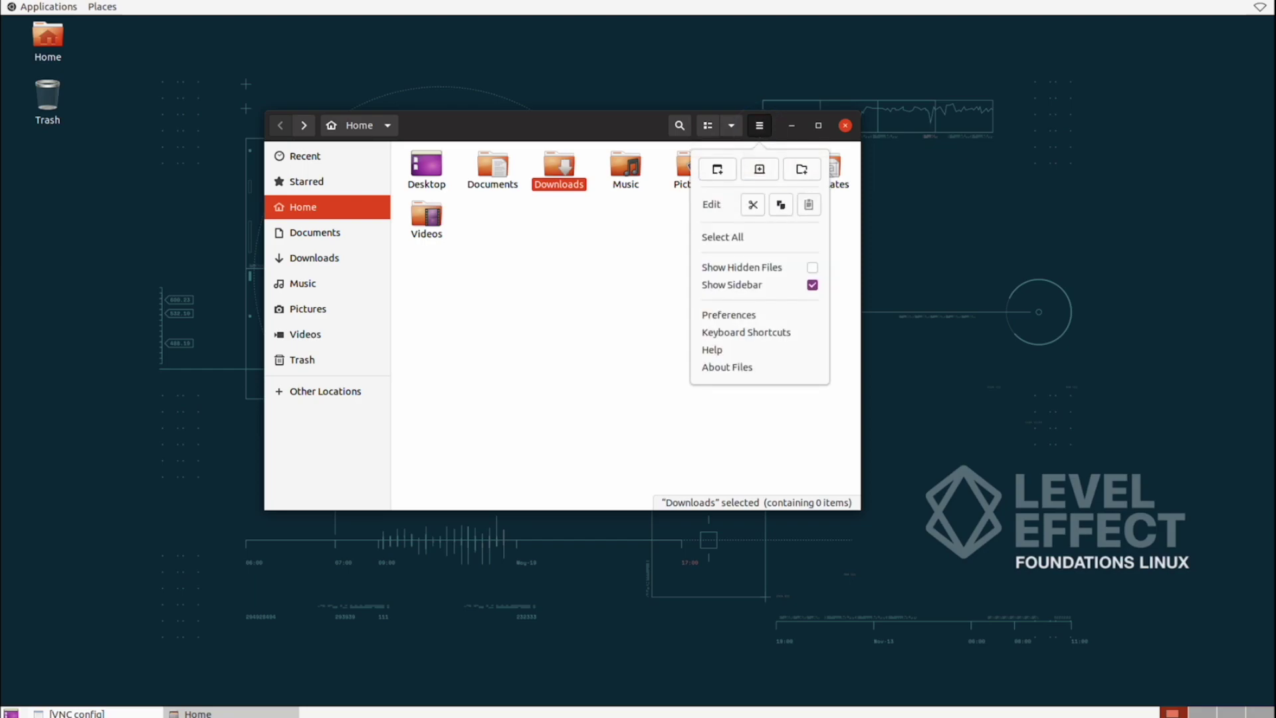
{"action": "left_click", "coordinate": [759, 125]}
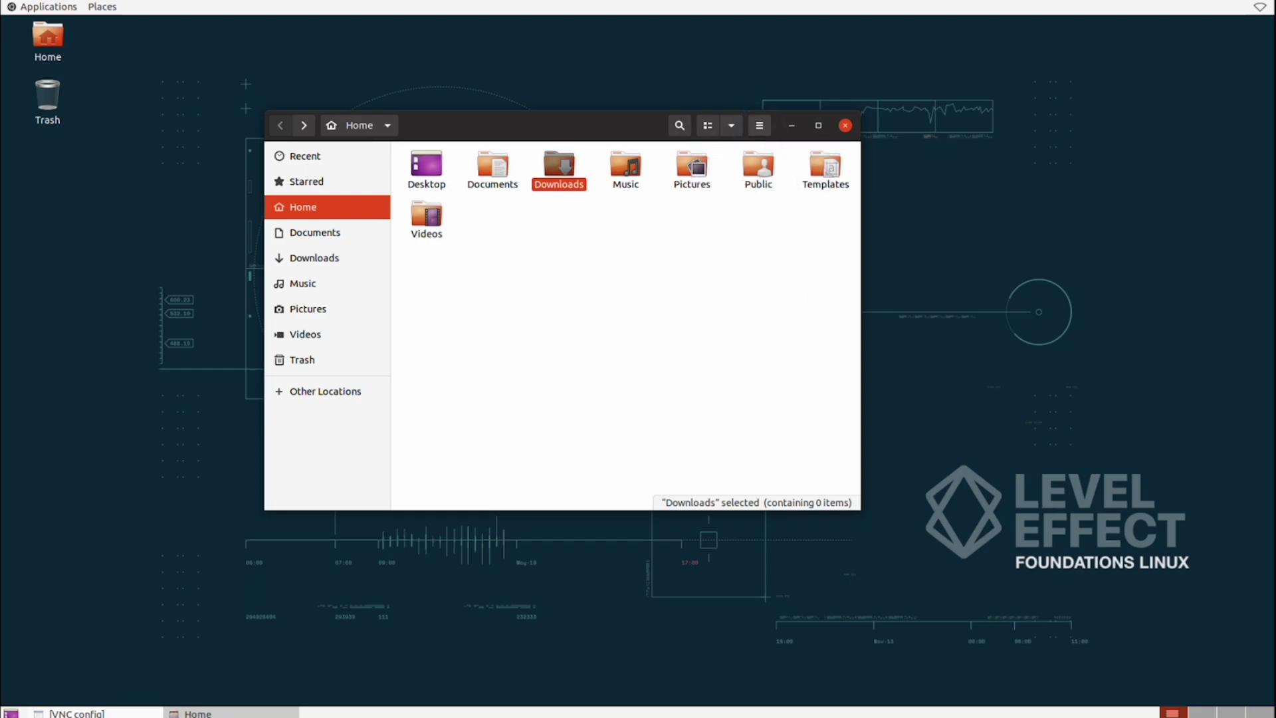
{"action": "left_click", "coordinate": [732, 125]}
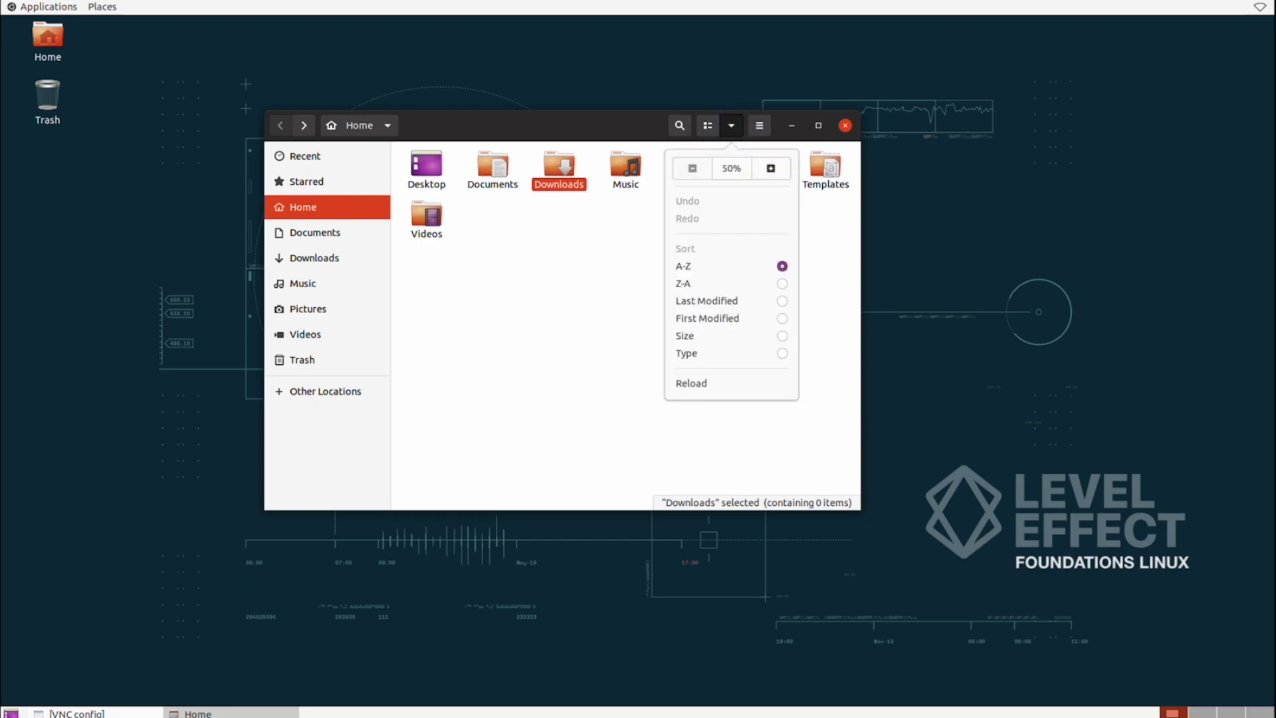
{"action": "left_click", "coordinate": [732, 125]}
{"action": "left_click", "coordinate": [708, 125]}
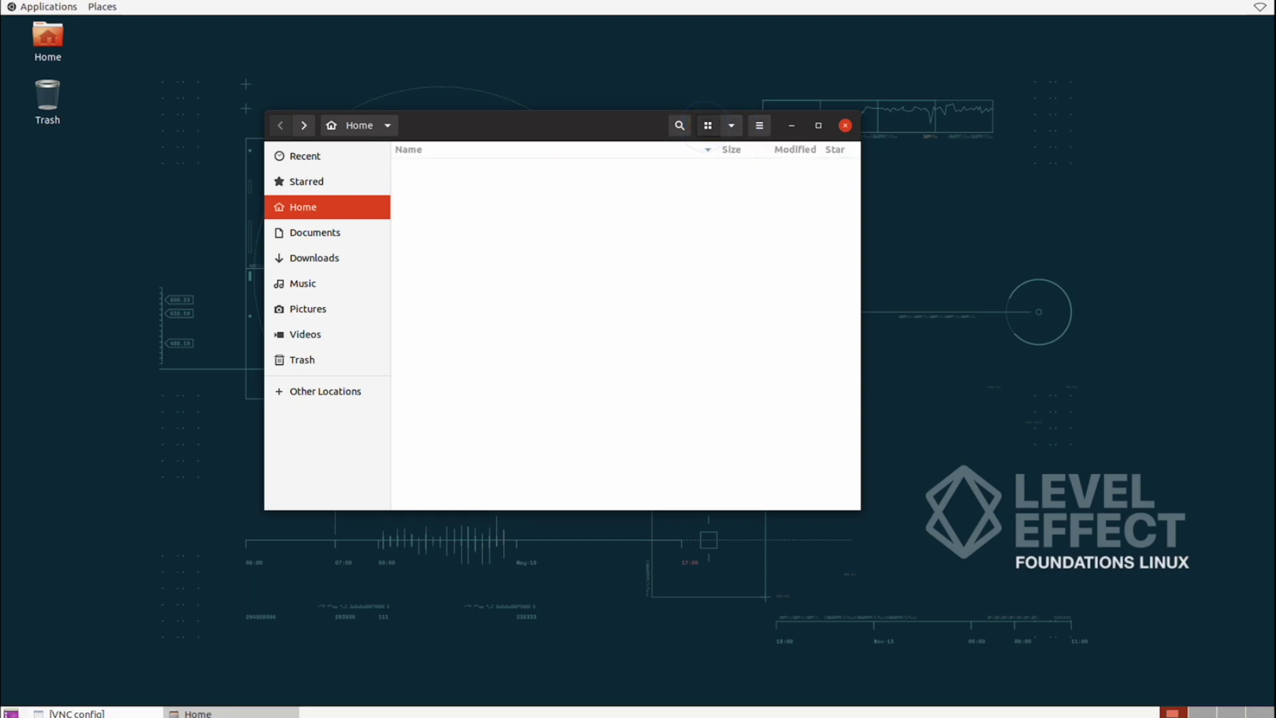
{"action": "left_click", "coordinate": [708, 125]}
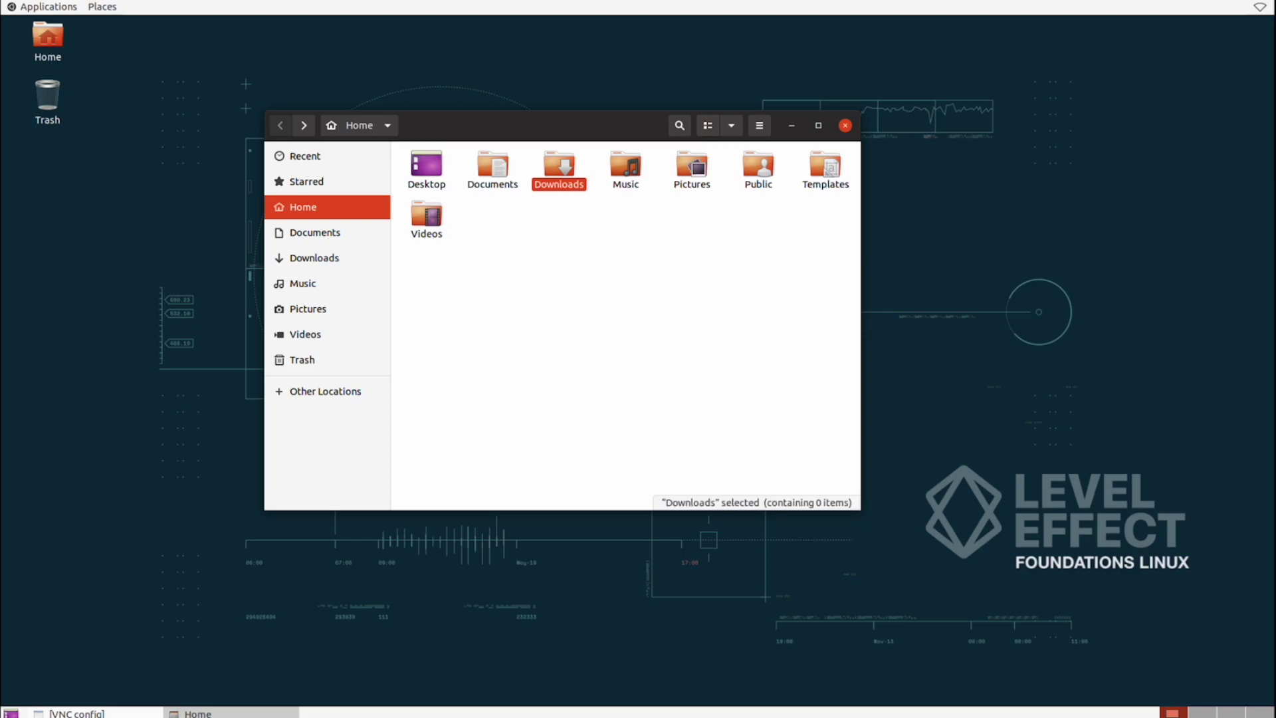
- Search for 'some file', then clear the search back to the home directory
{"action": "left_click", "coordinate": [679, 125]}
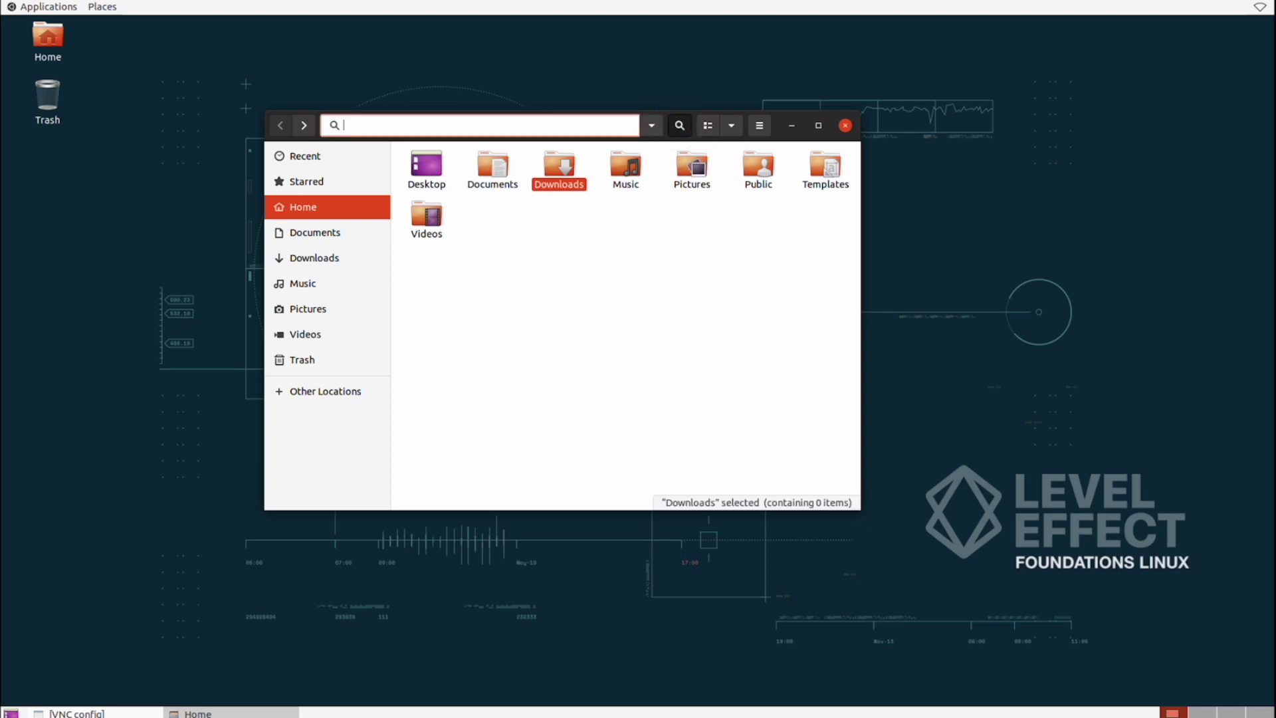
{"action": "type", "text": "some file"}
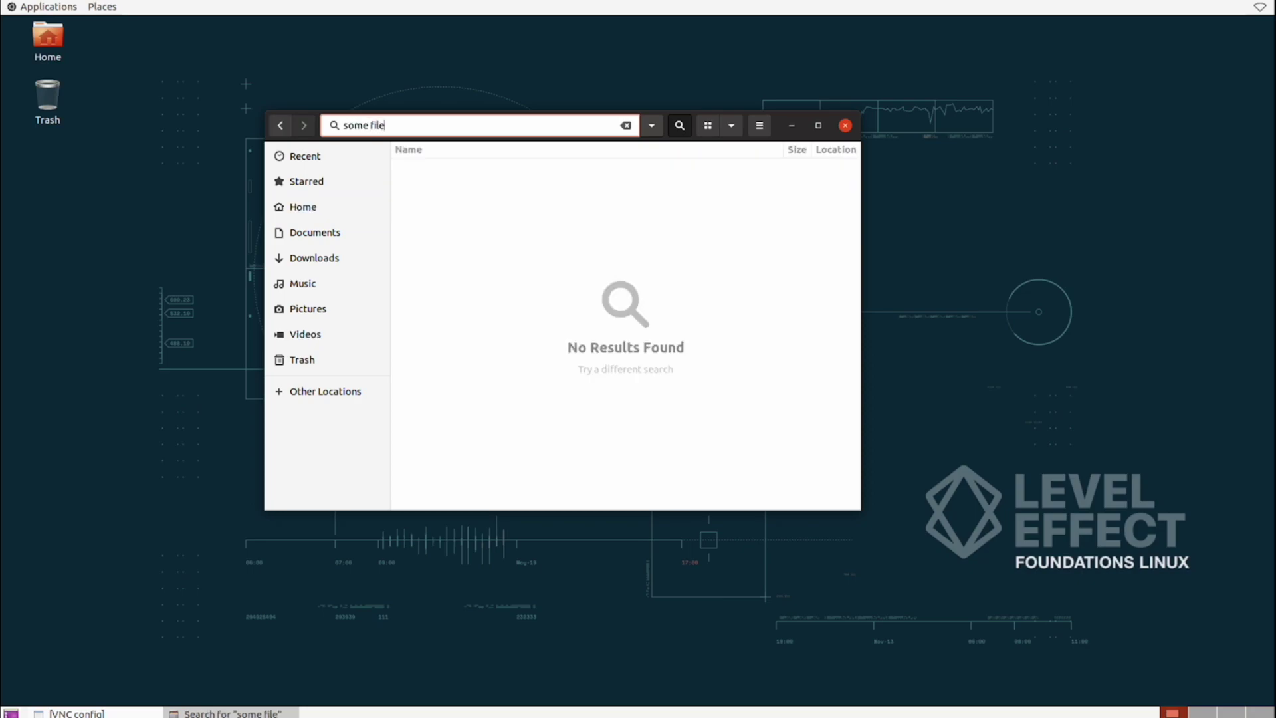
{"action": "key", "text": "BackSpace"}
{"action": "key", "text": "BackSpace"}
{"action": "key", "text": "BackSpace"}
{"action": "key", "text": "BackSpace"}
{"action": "key", "text": "BackSpace"}
{"action": "key", "text": "BackSpace"}
{"action": "key", "text": "BackSpace"}
{"action": "key", "text": "BackSpace"}
{"action": "key", "text": "BackSpace"}
{"action": "key", "text": "BackSpace"}
{"action": "key", "text": "BackSpace"}
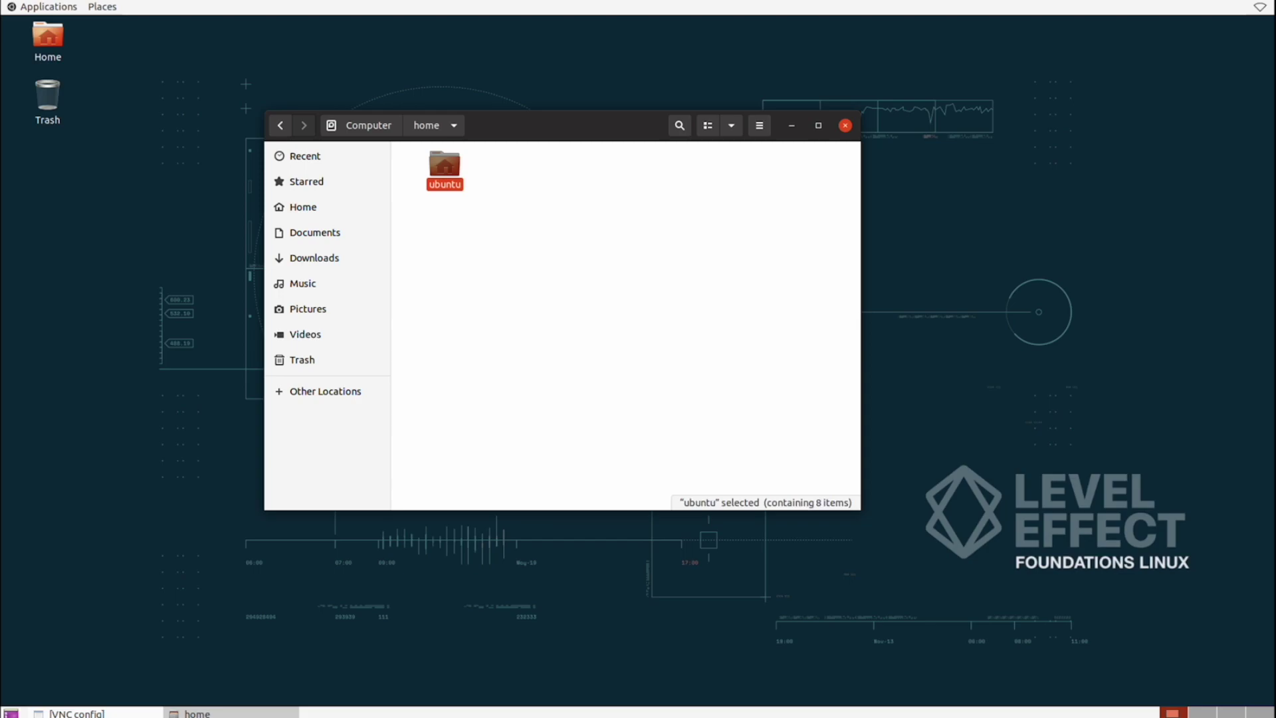
{"action": "left_click", "coordinate": [520, 169]}
- View the empty Trash, maximize and restore the window, then return to Home
{"action": "left_click", "coordinate": [302, 360]}
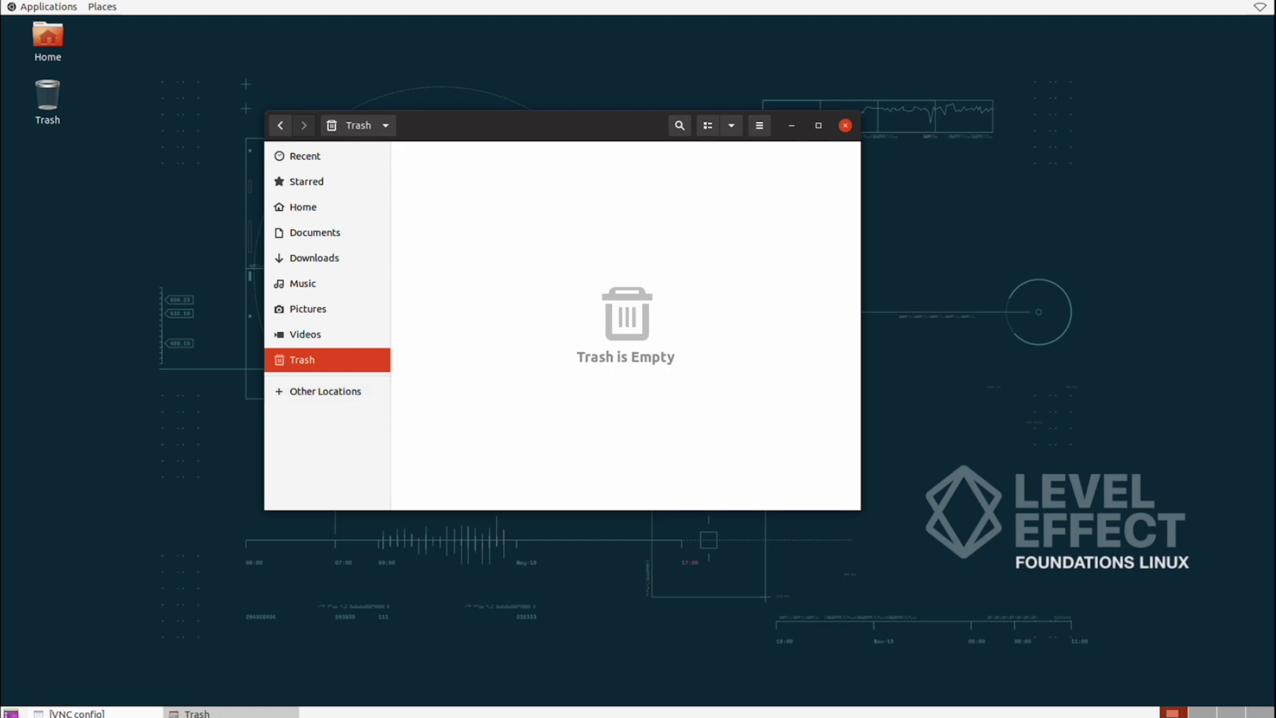
{"action": "left_click", "coordinate": [819, 125]}
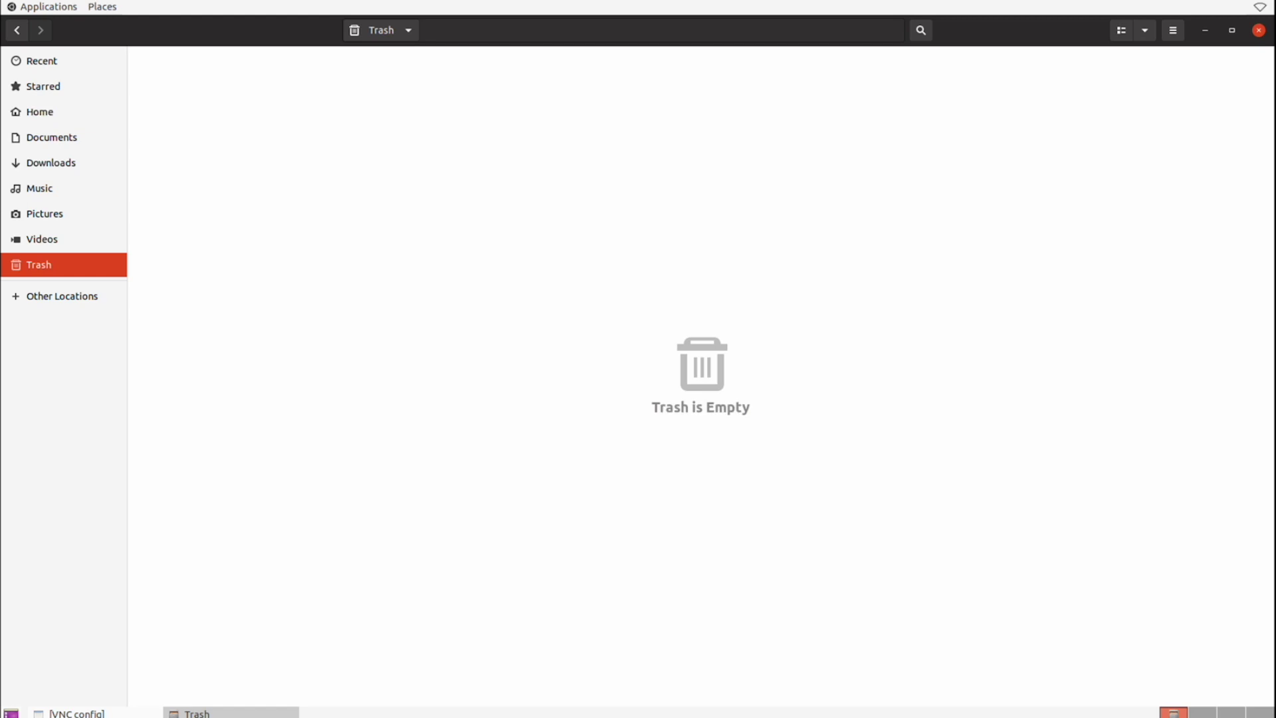
{"action": "left_click", "coordinate": [1232, 31]}
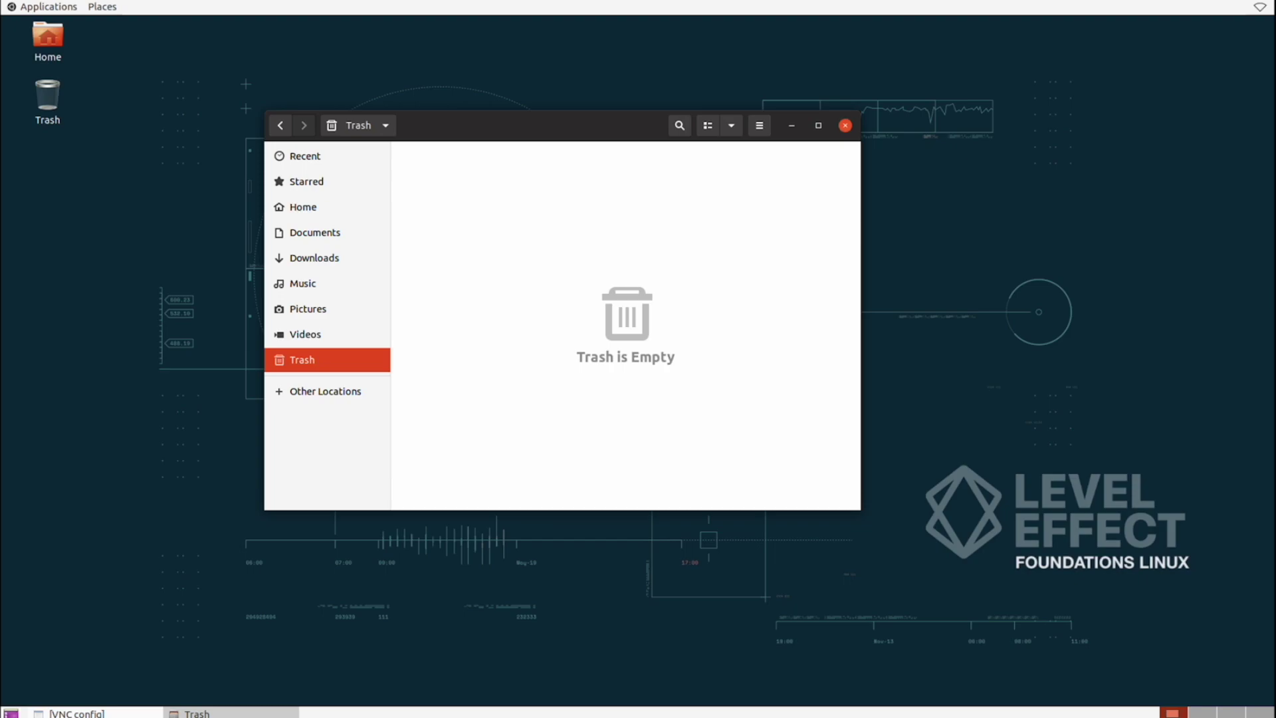
{"action": "left_click", "coordinate": [303, 207]}
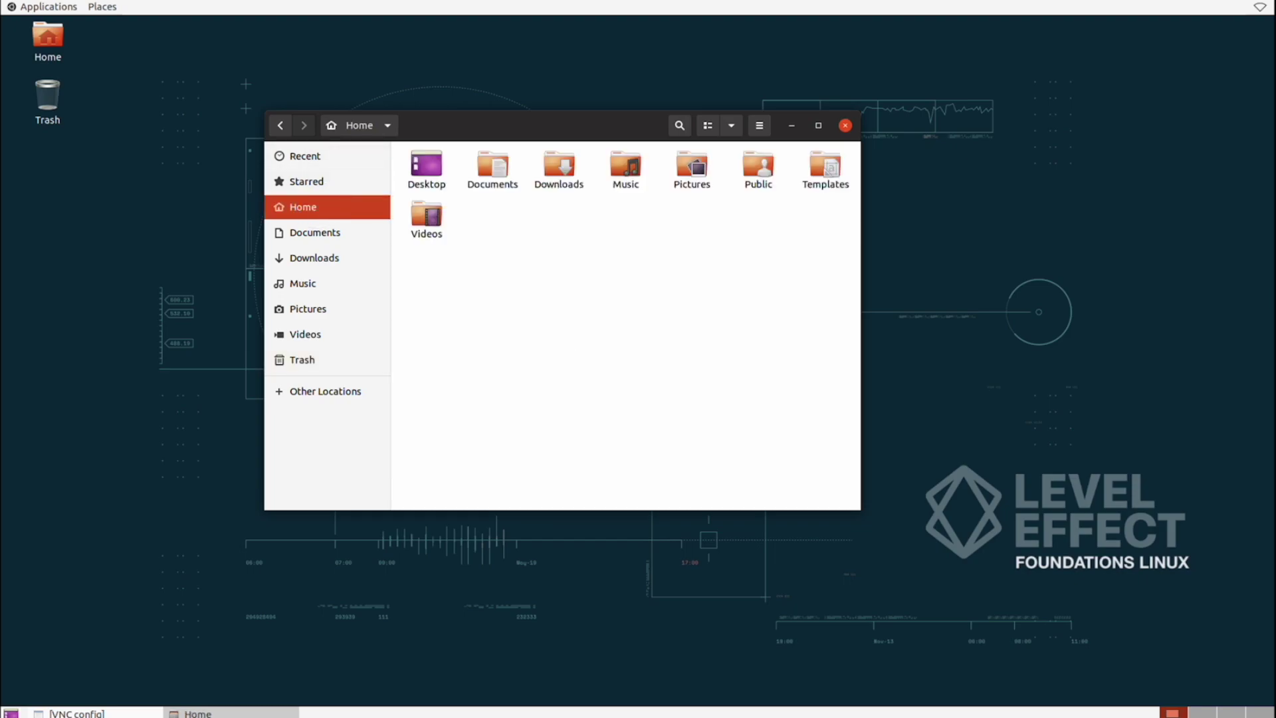
- Close the file manager and launch Settings from Applications > System Tools > Preferences
{"action": "left_click", "coordinate": [845, 125]}
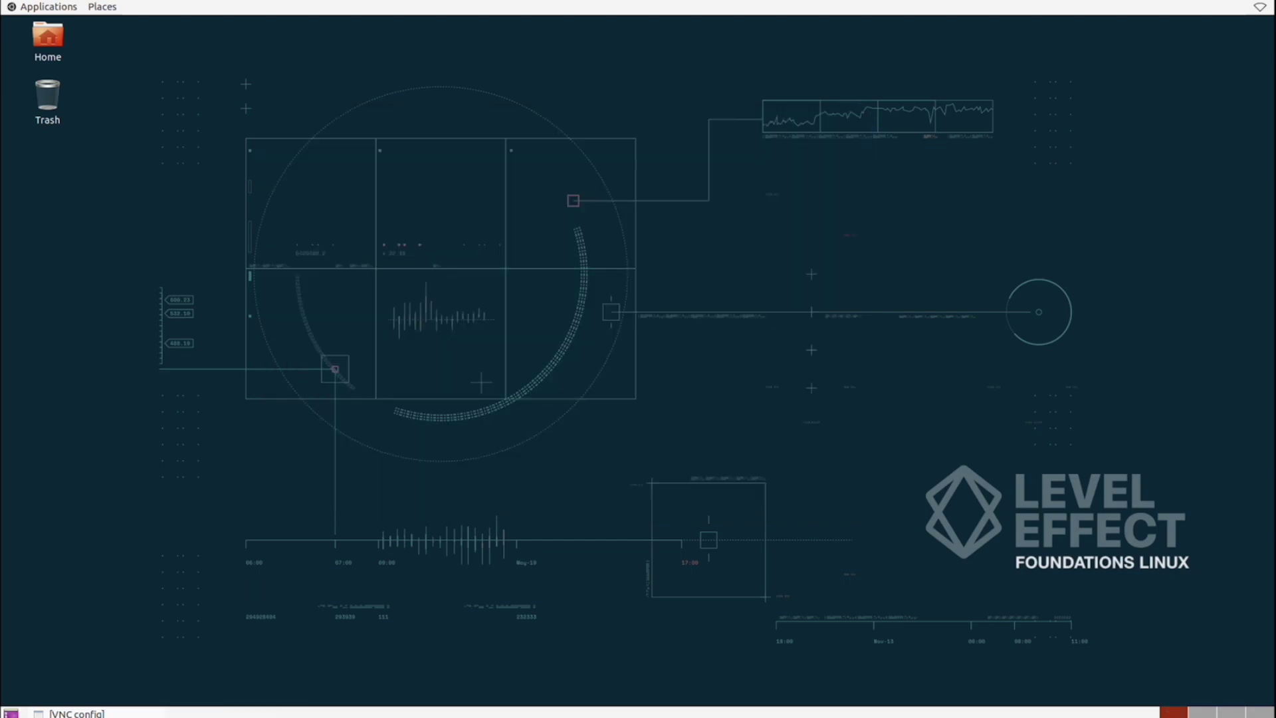
{"action": "left_click", "coordinate": [42, 6]}
{"action": "mouse_move", "coordinate": [53, 141]}
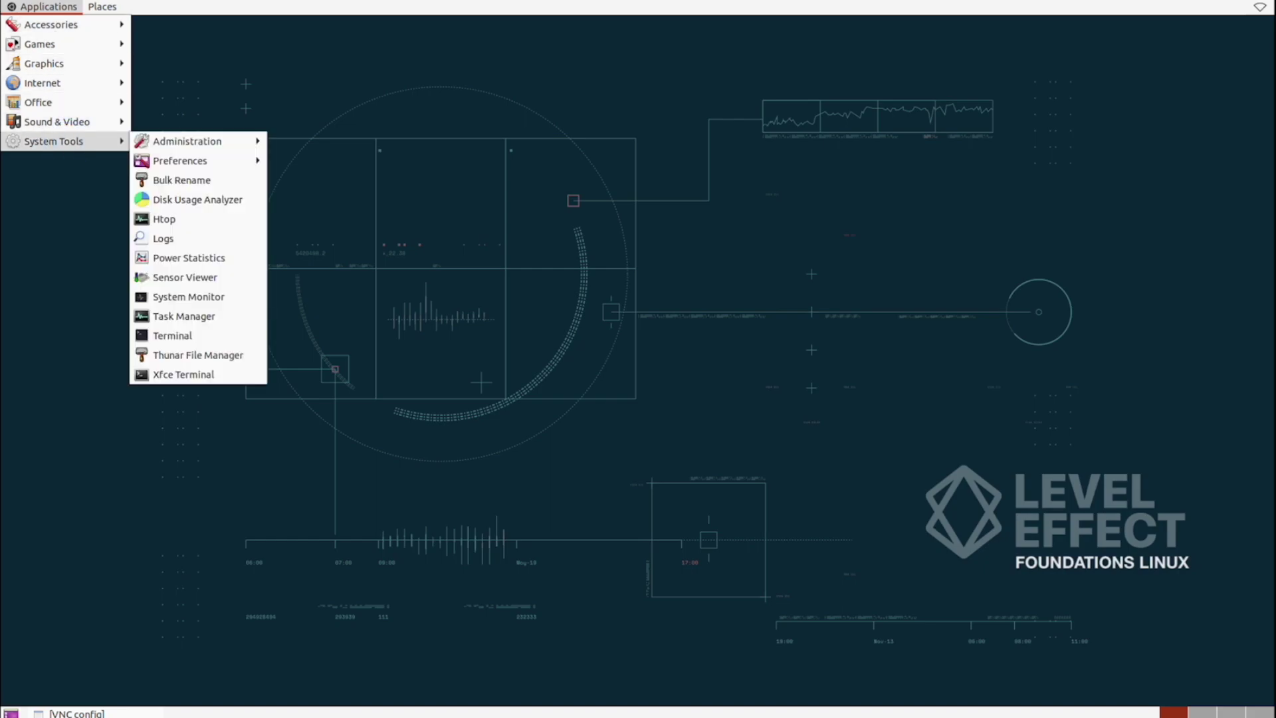
{"action": "mouse_move", "coordinate": [179, 160]}
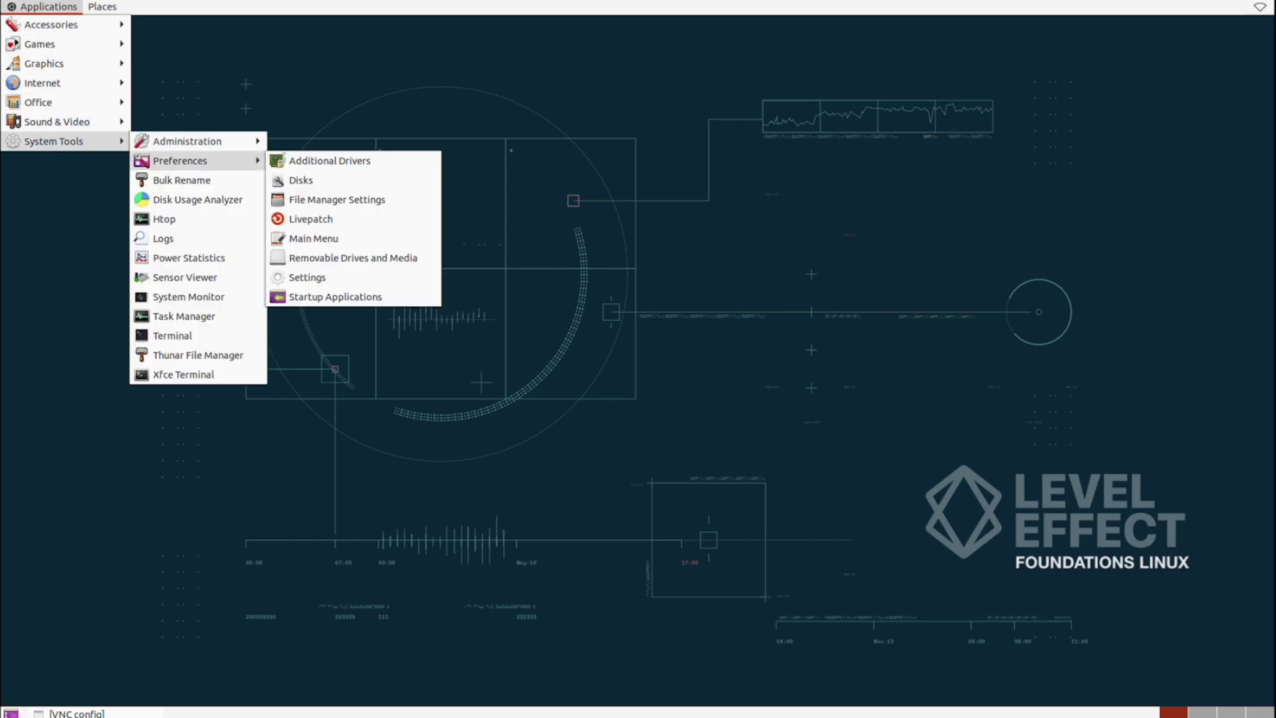
{"action": "left_click", "coordinate": [339, 275]}
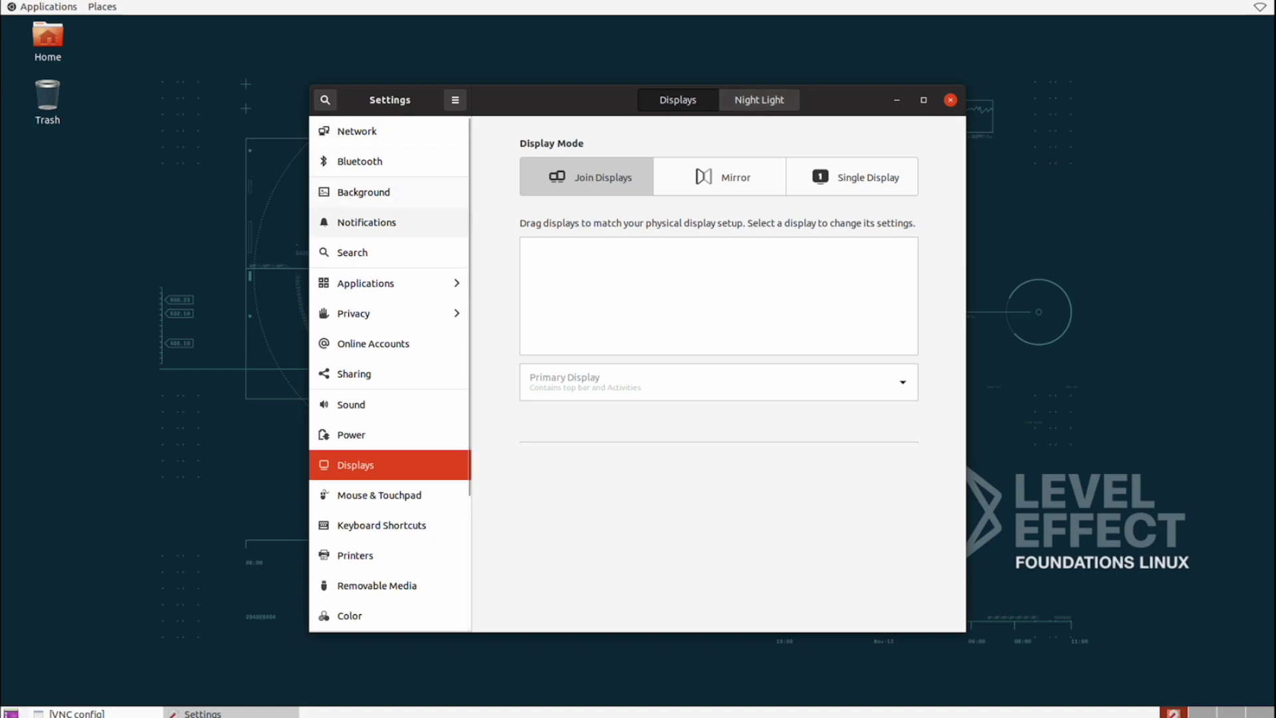
- Scroll the Settings sidebar down and back up, then open the Background page
{"action": "scroll", "coordinate": [390, 312], "scroll_direction": "down", "scroll_amount": 5}
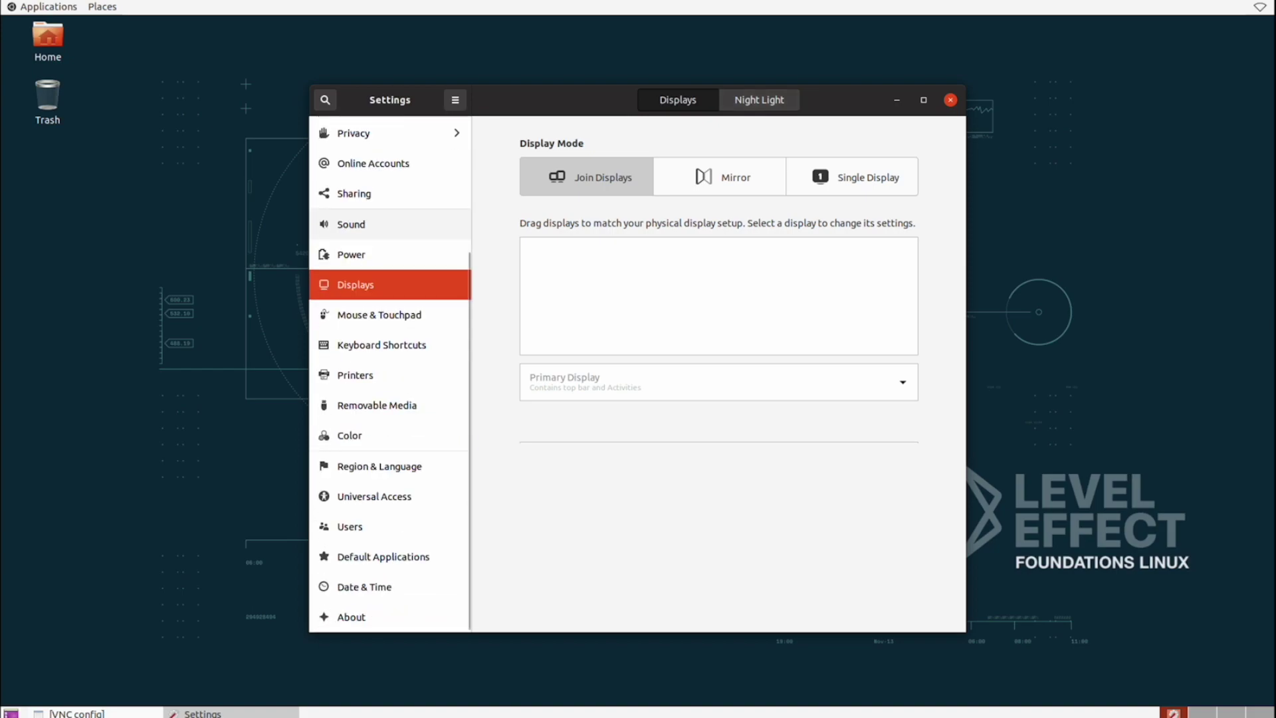
{"action": "scroll", "coordinate": [390, 372], "scroll_direction": "up", "scroll_amount": 5}
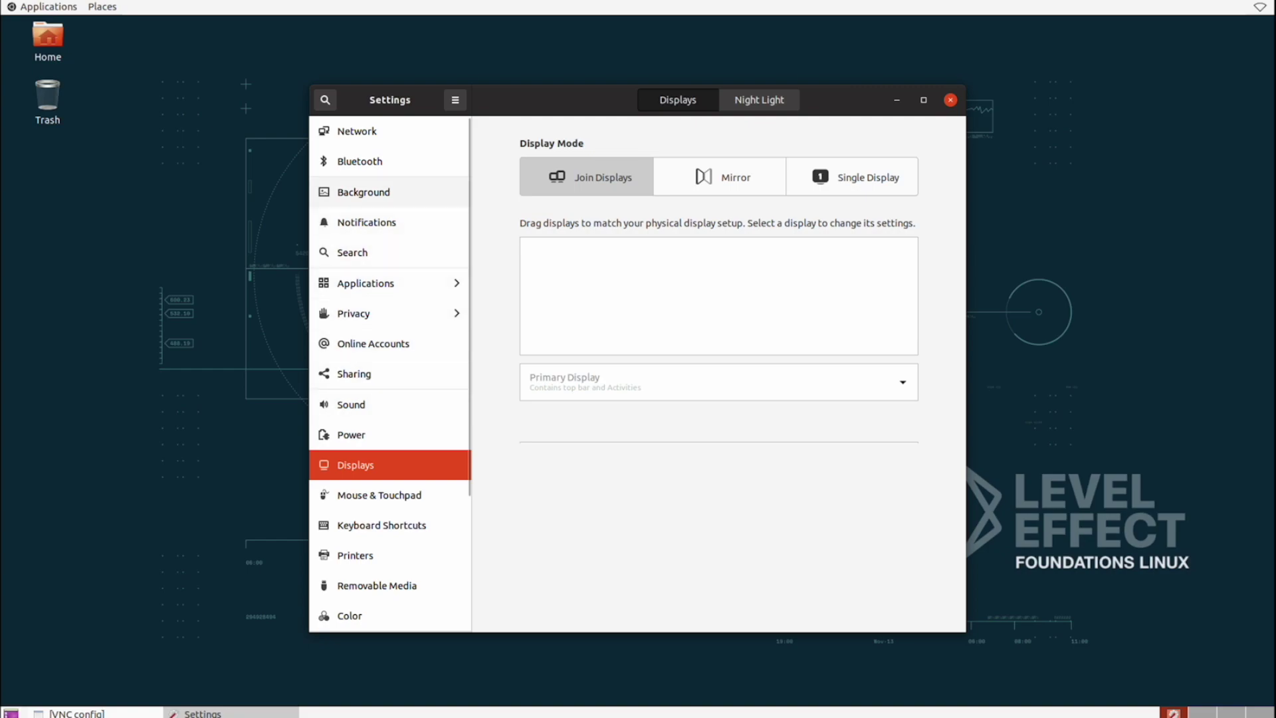
{"action": "left_click", "coordinate": [399, 194]}
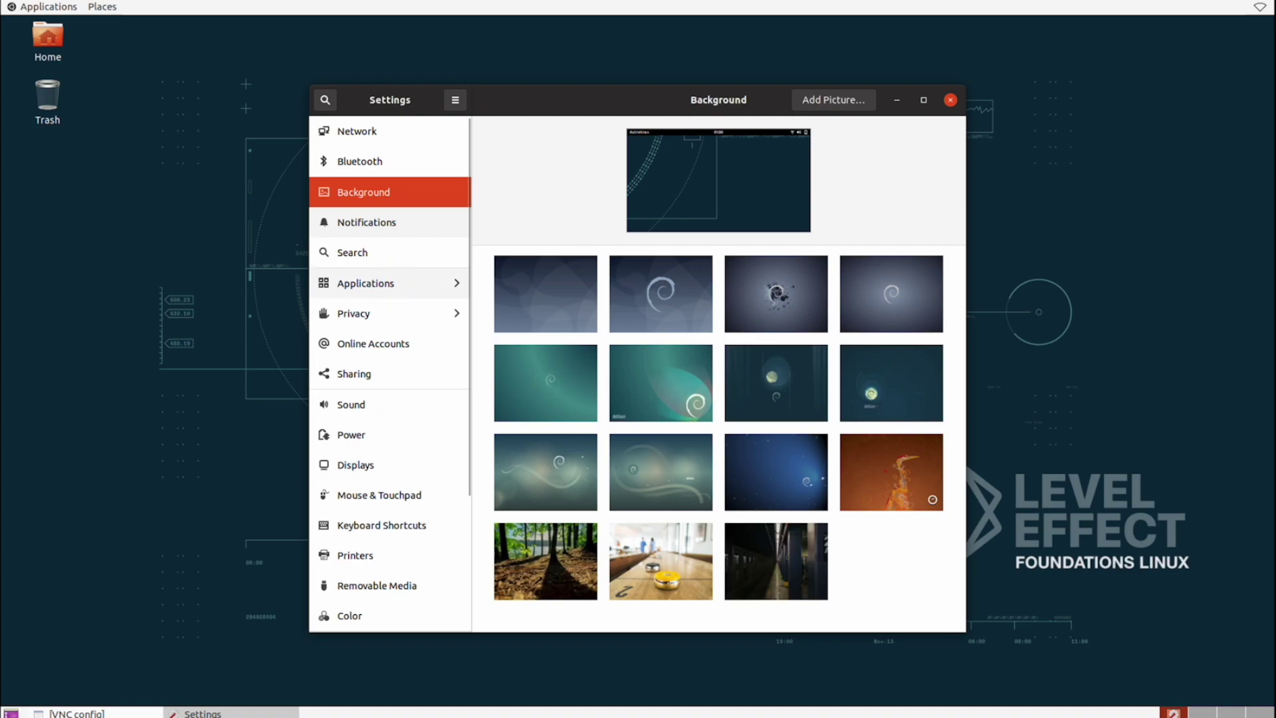
- Open the Applications panel and view Calculator's permissions, scrolling down the app list
{"action": "left_click", "coordinate": [372, 283]}
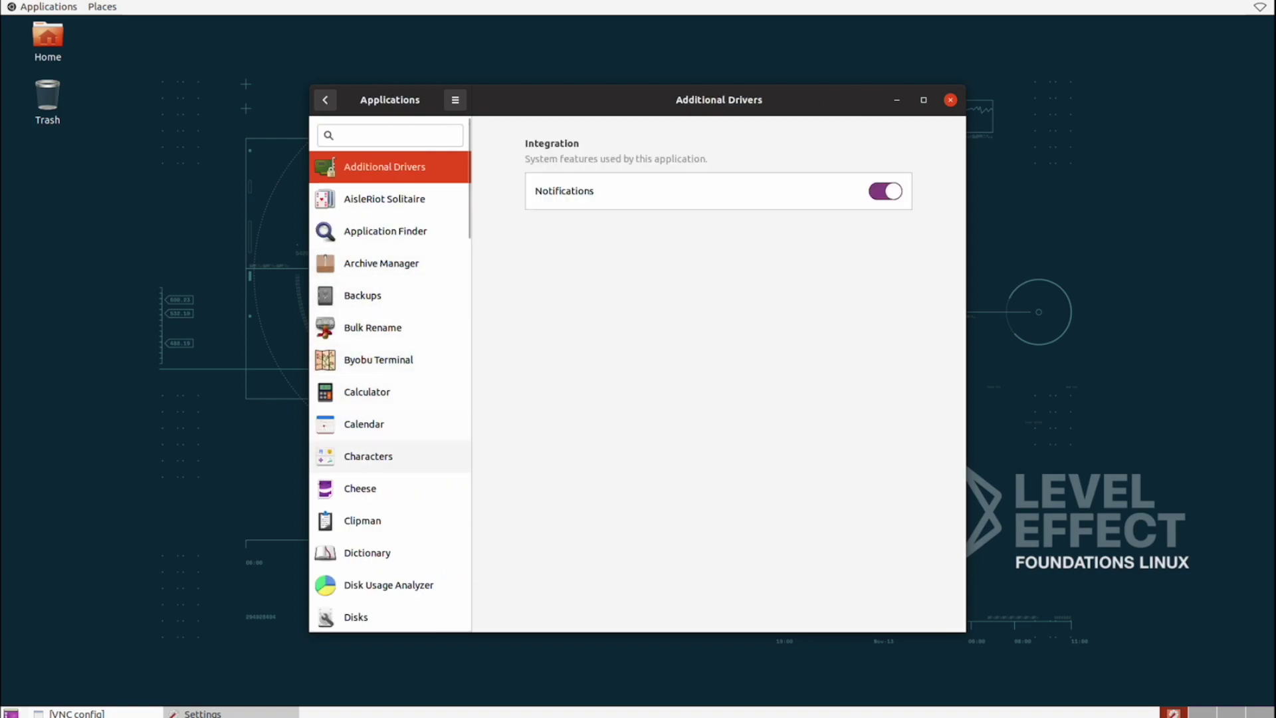
{"action": "left_click", "coordinate": [393, 399]}
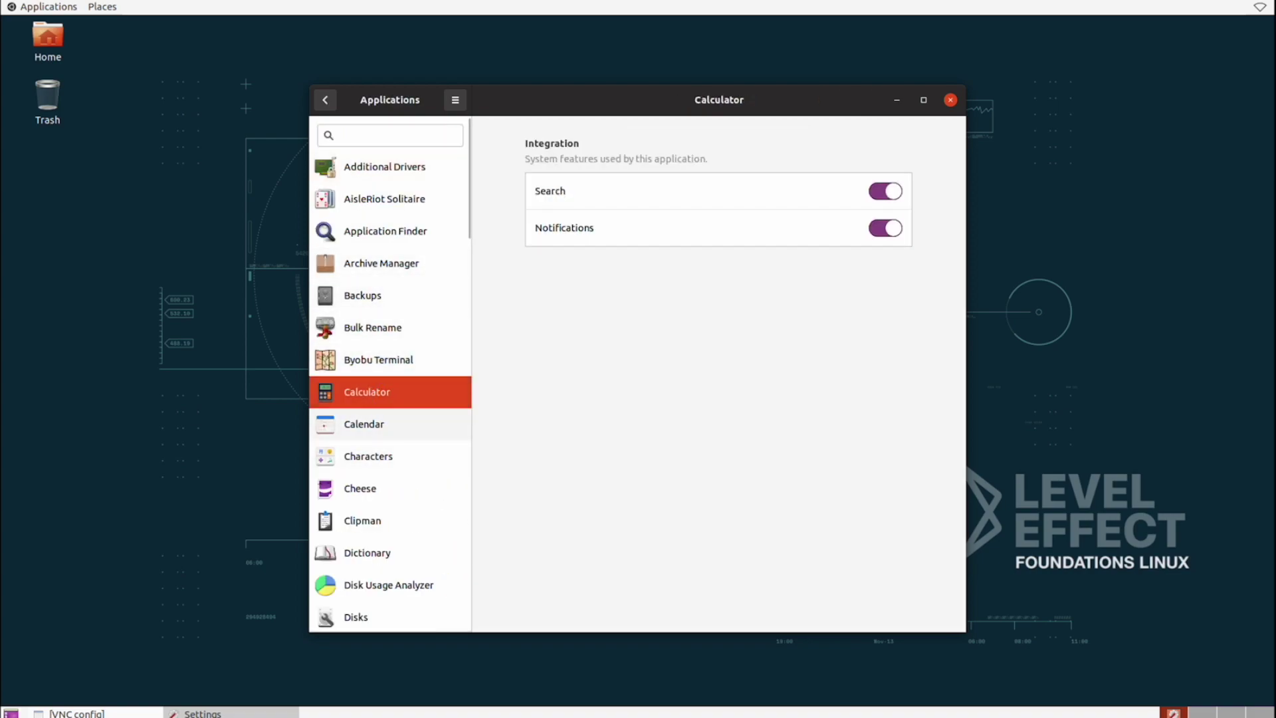
{"action": "scroll", "coordinate": [393, 489], "scroll_direction": "down", "scroll_amount": 5}
{"action": "scroll", "coordinate": [392, 480], "scroll_direction": "down", "scroll_amount": 13}
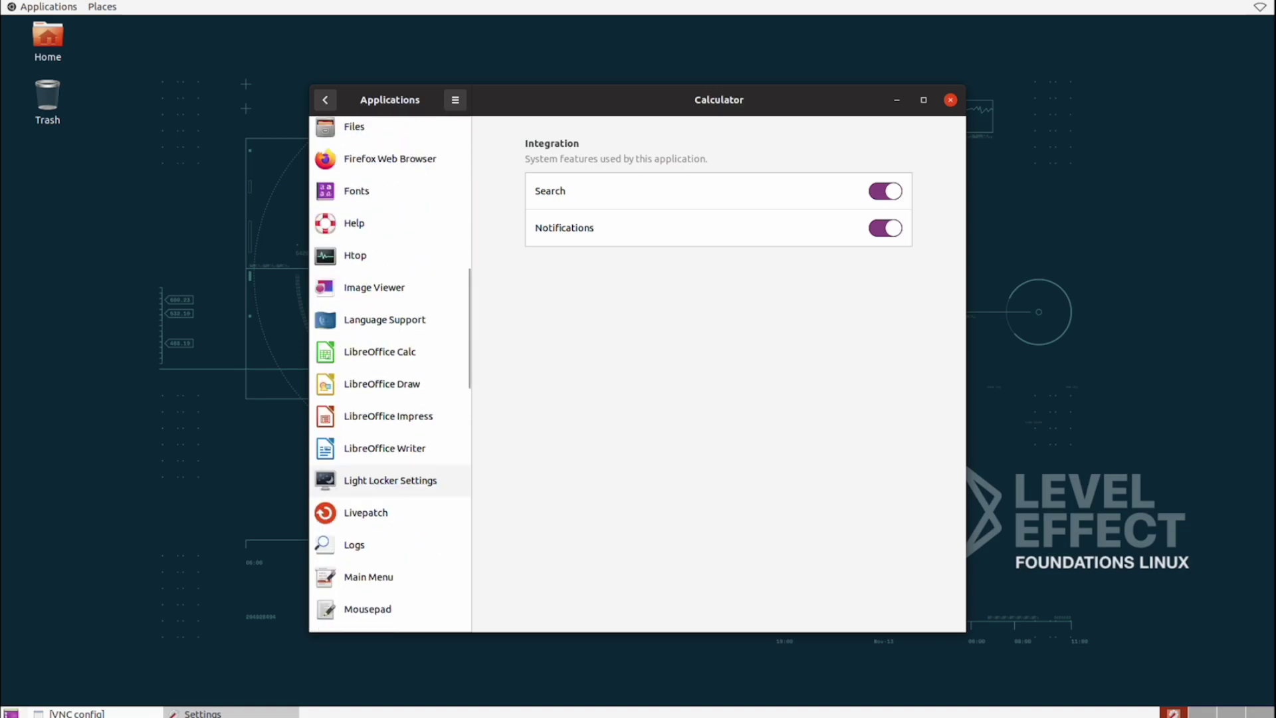
{"action": "scroll", "coordinate": [392, 480], "scroll_direction": "down", "scroll_amount": 13}
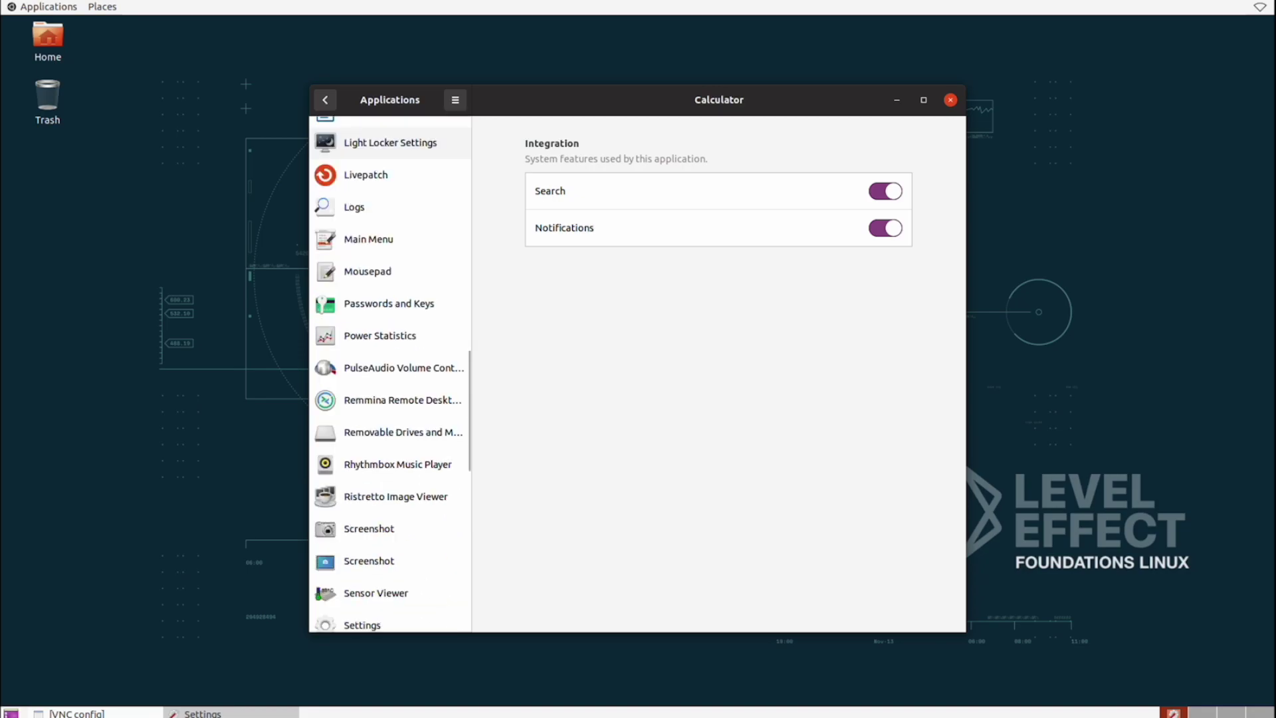
{"action": "scroll", "coordinate": [392, 480], "scroll_direction": "down", "scroll_amount": 8}
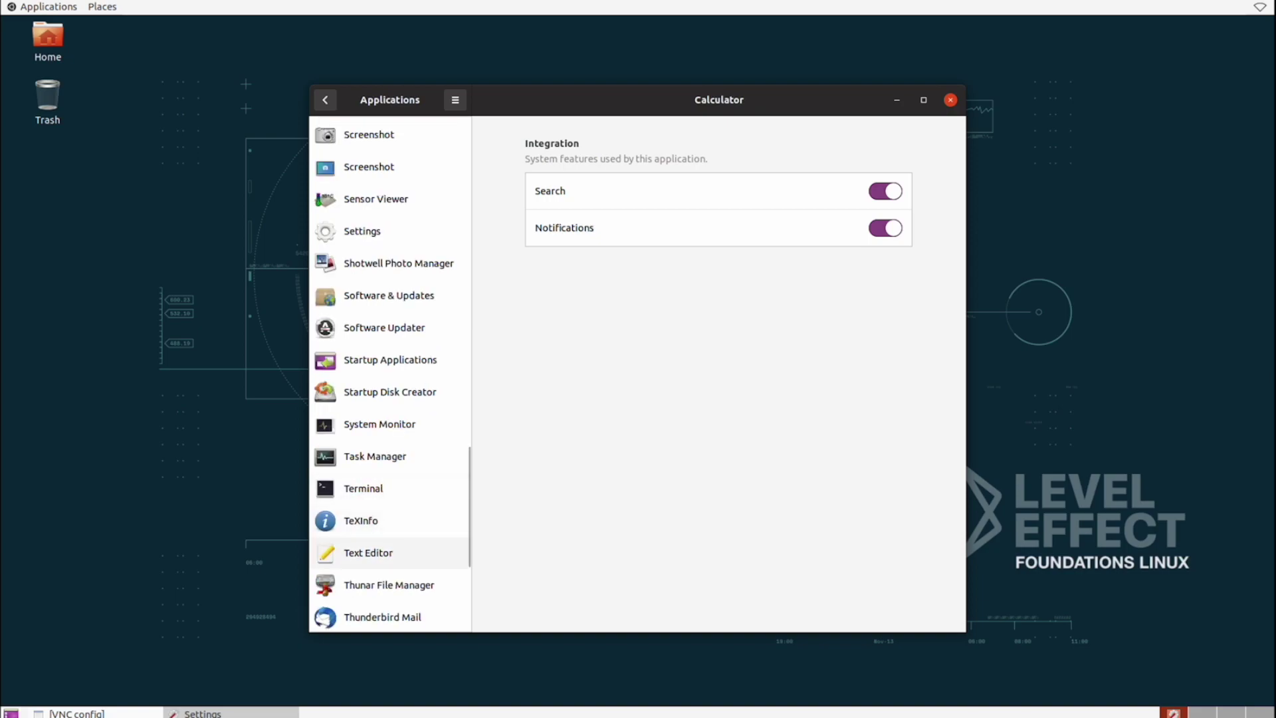
- View Text Editor's settings, expand and collapse its Text Files handler, then go back
{"action": "left_click", "coordinate": [368, 553]}
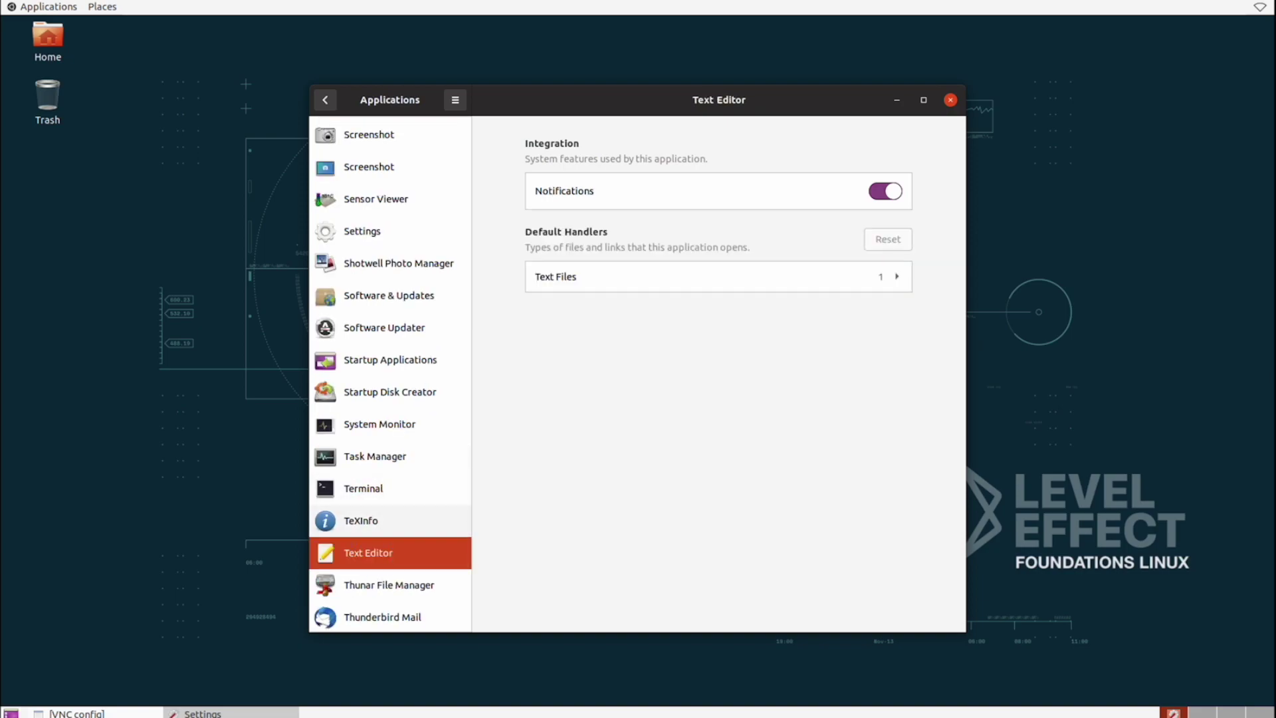
{"action": "left_click", "coordinate": [885, 276]}
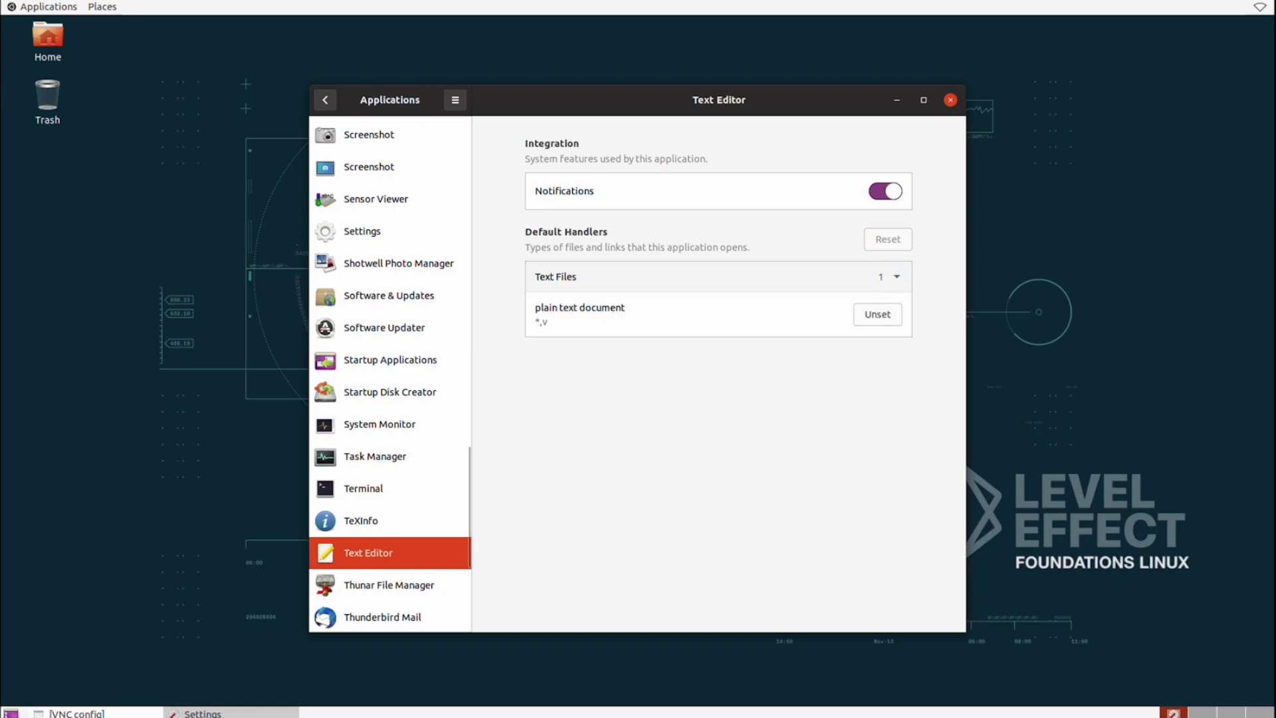
{"action": "left_click", "coordinate": [882, 277]}
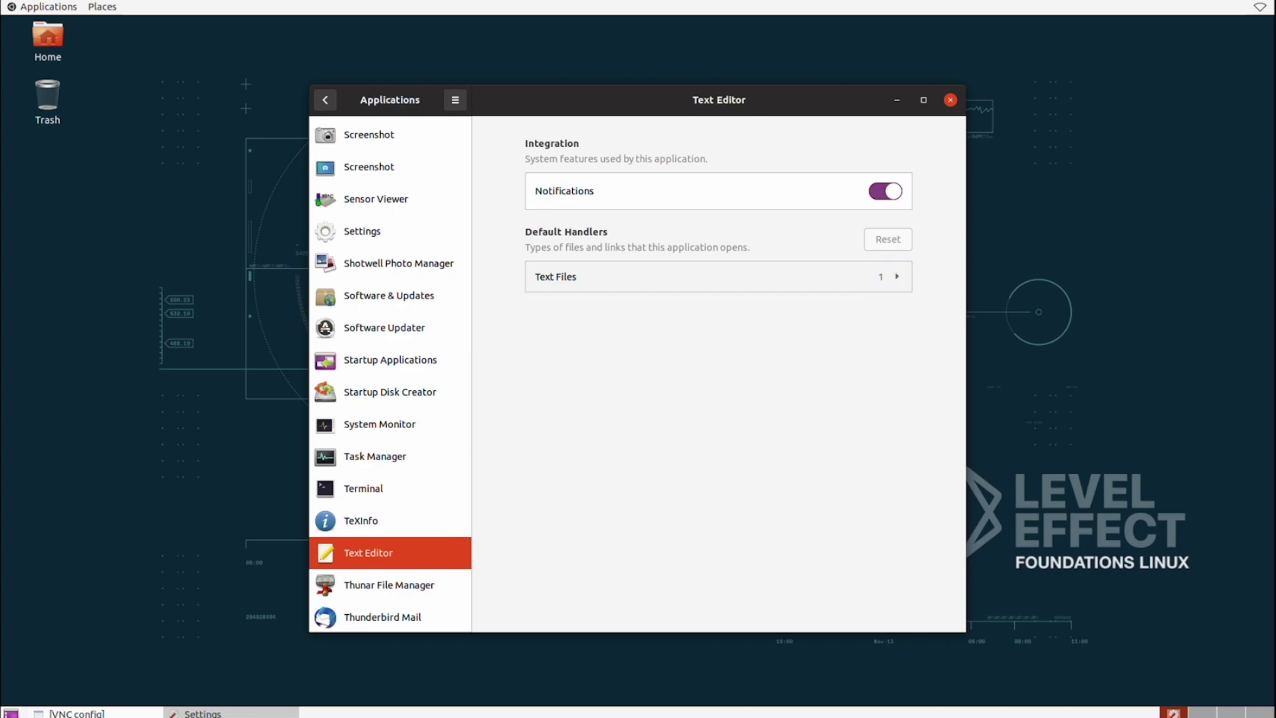
{"action": "left_click", "coordinate": [325, 100]}
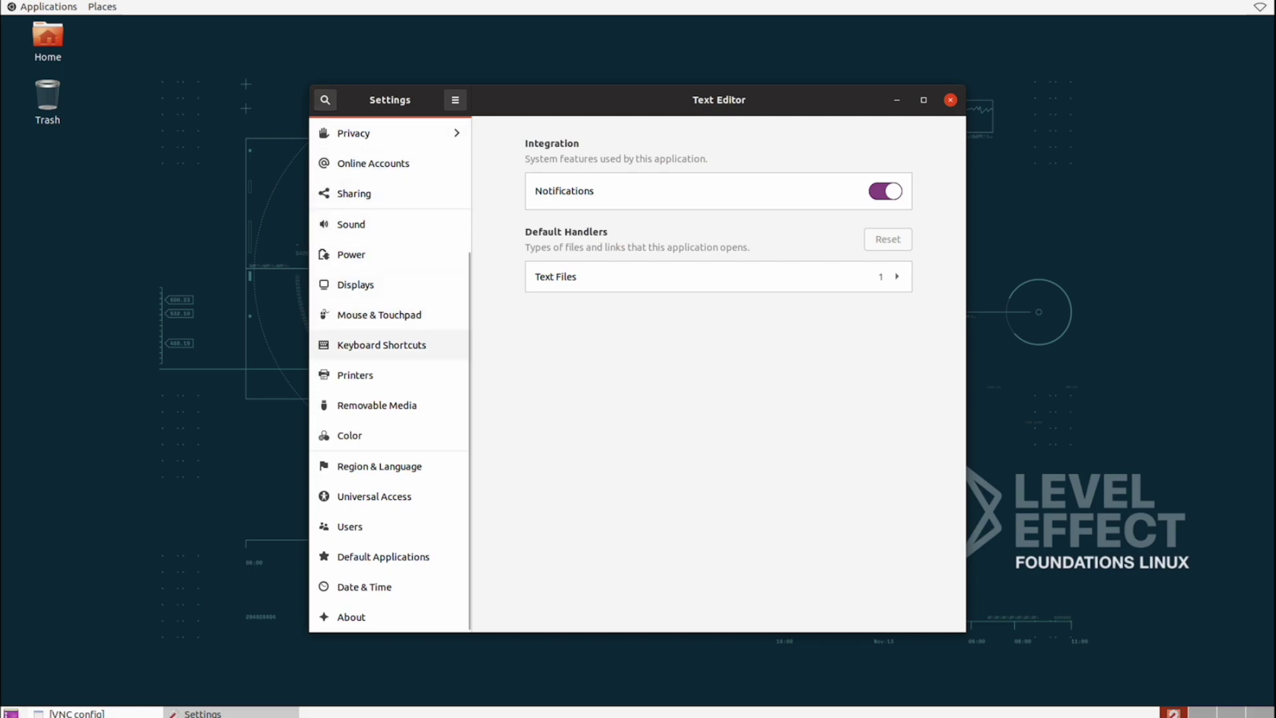
- Visit the Users page and its name editor, then Default Applications, and finally About
{"action": "left_click", "coordinate": [381, 528]}
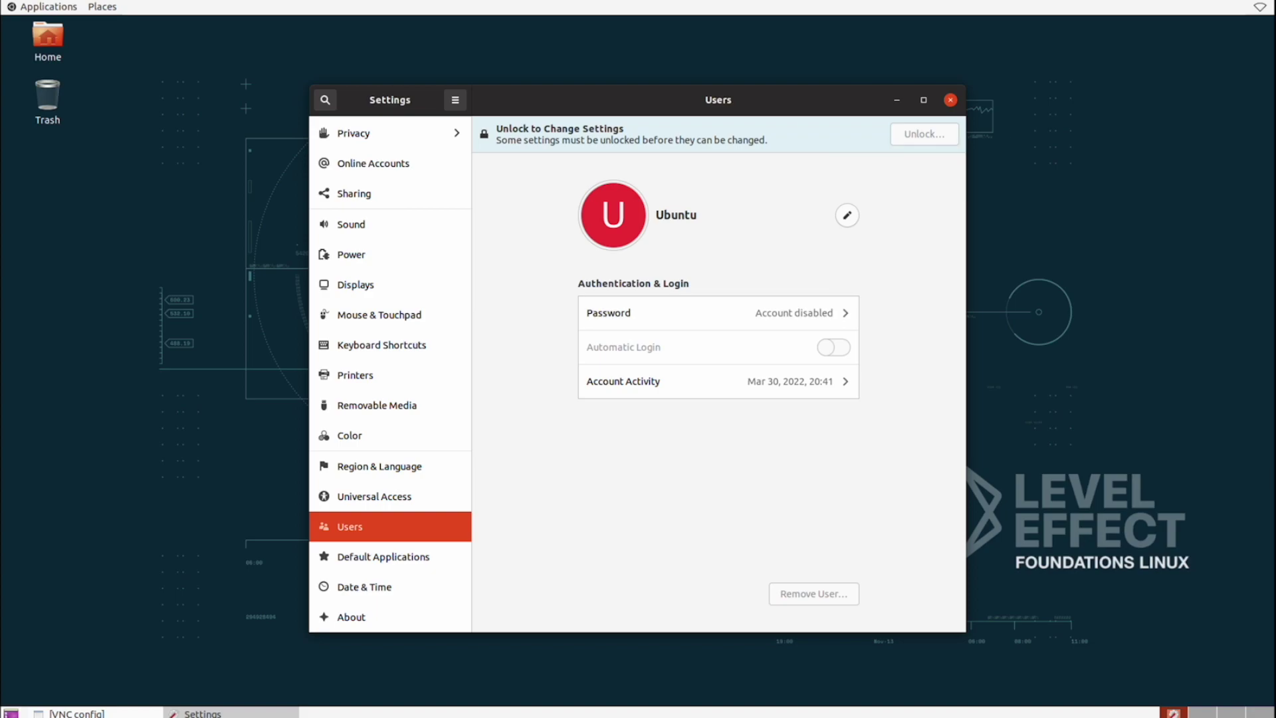
{"action": "left_click", "coordinate": [847, 215]}
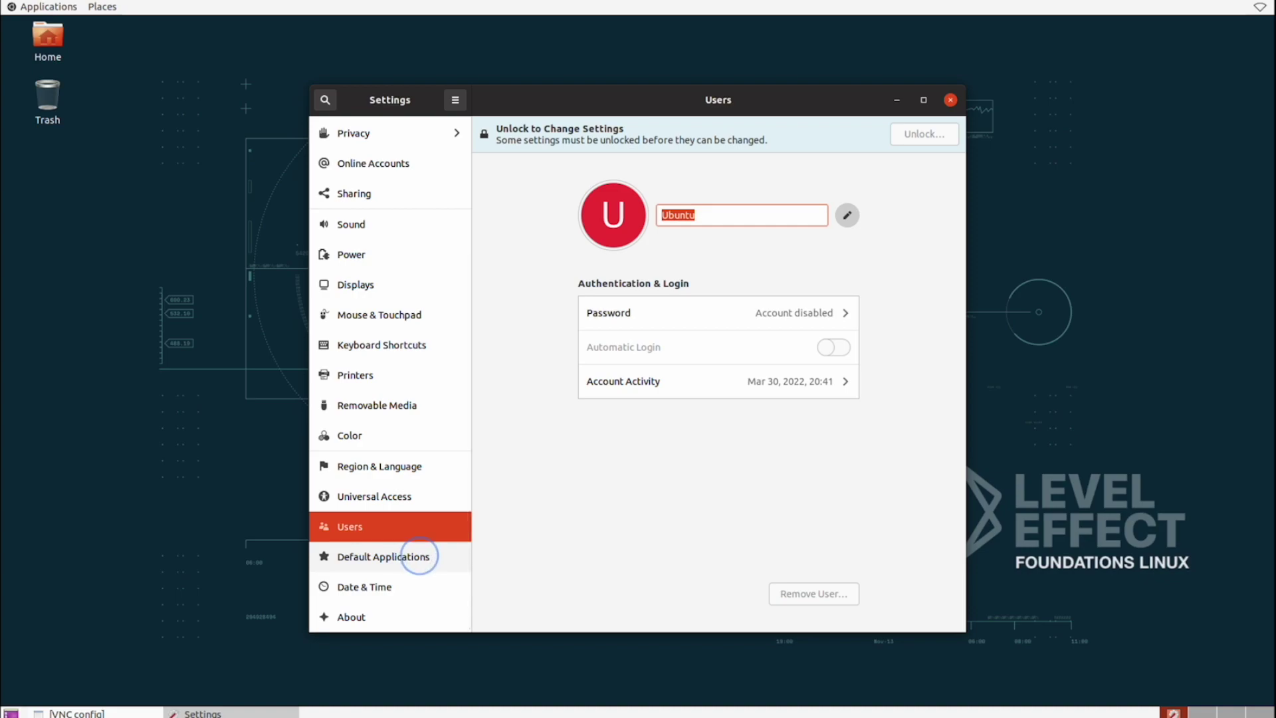
{"action": "left_click", "coordinate": [419, 556]}
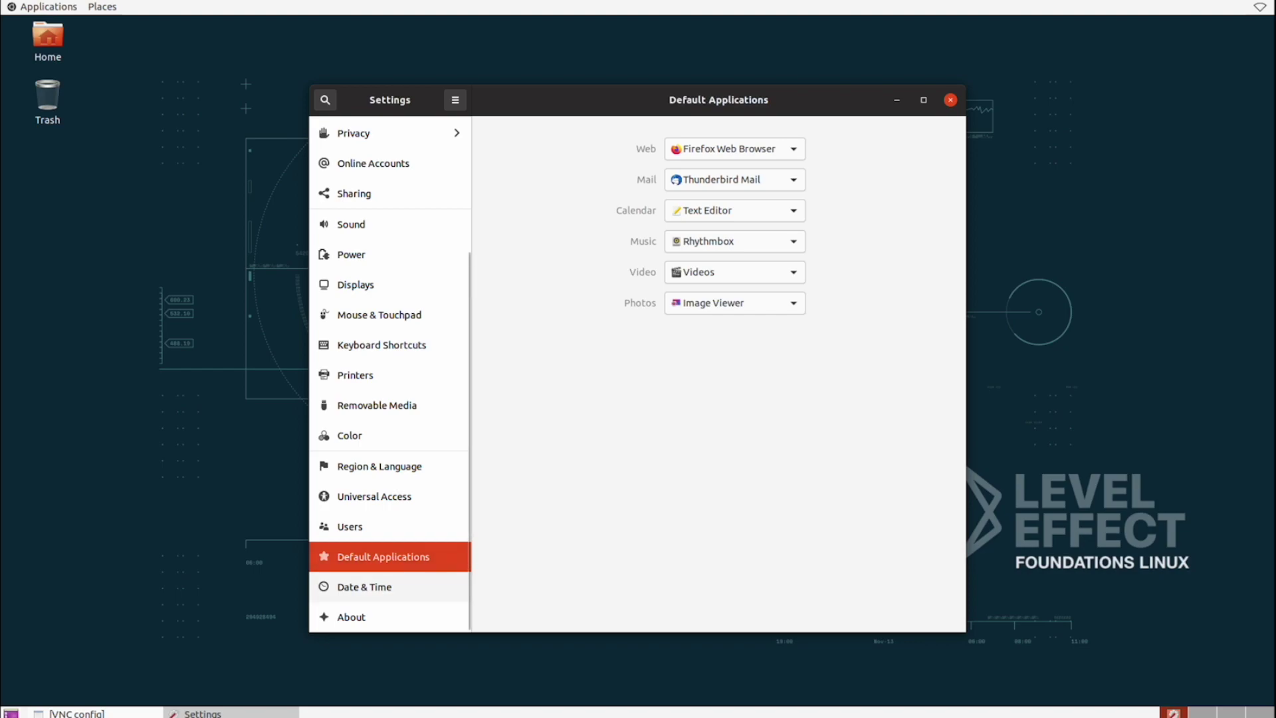
{"action": "left_click", "coordinate": [351, 617]}
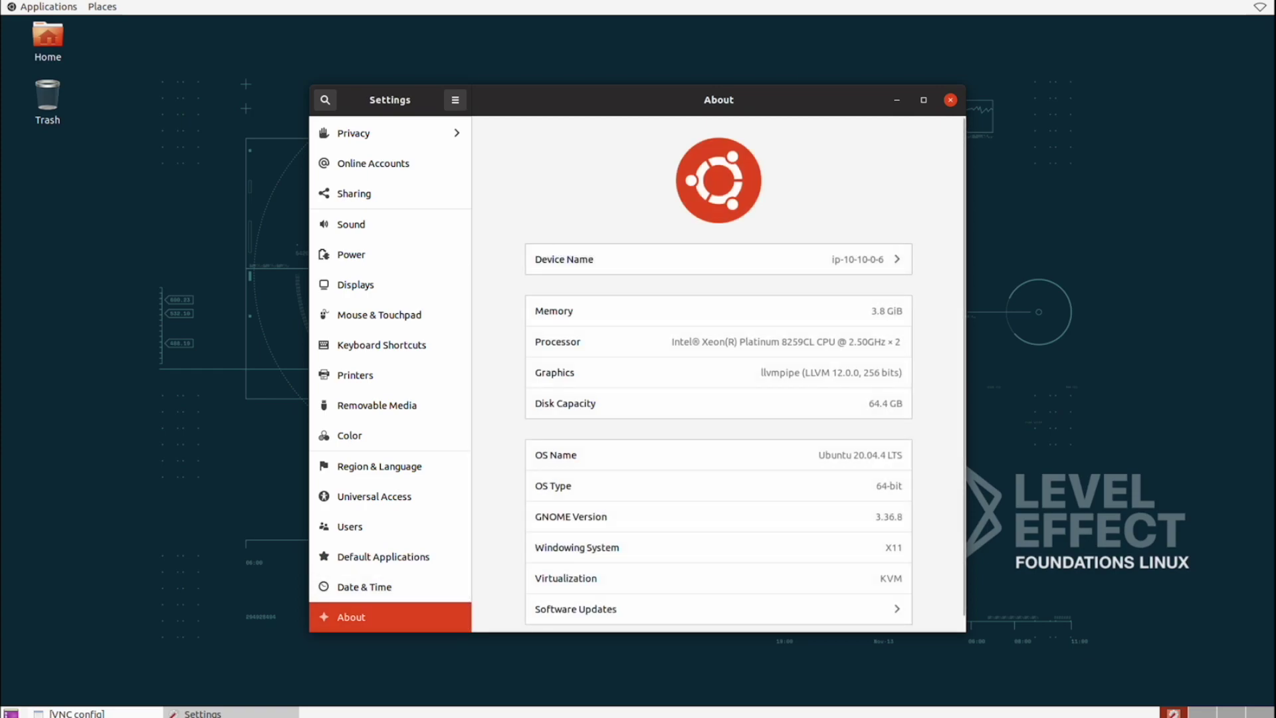
{"action": "scroll", "coordinate": [720, 374], "scroll_direction": "down", "scroll_amount": 1}
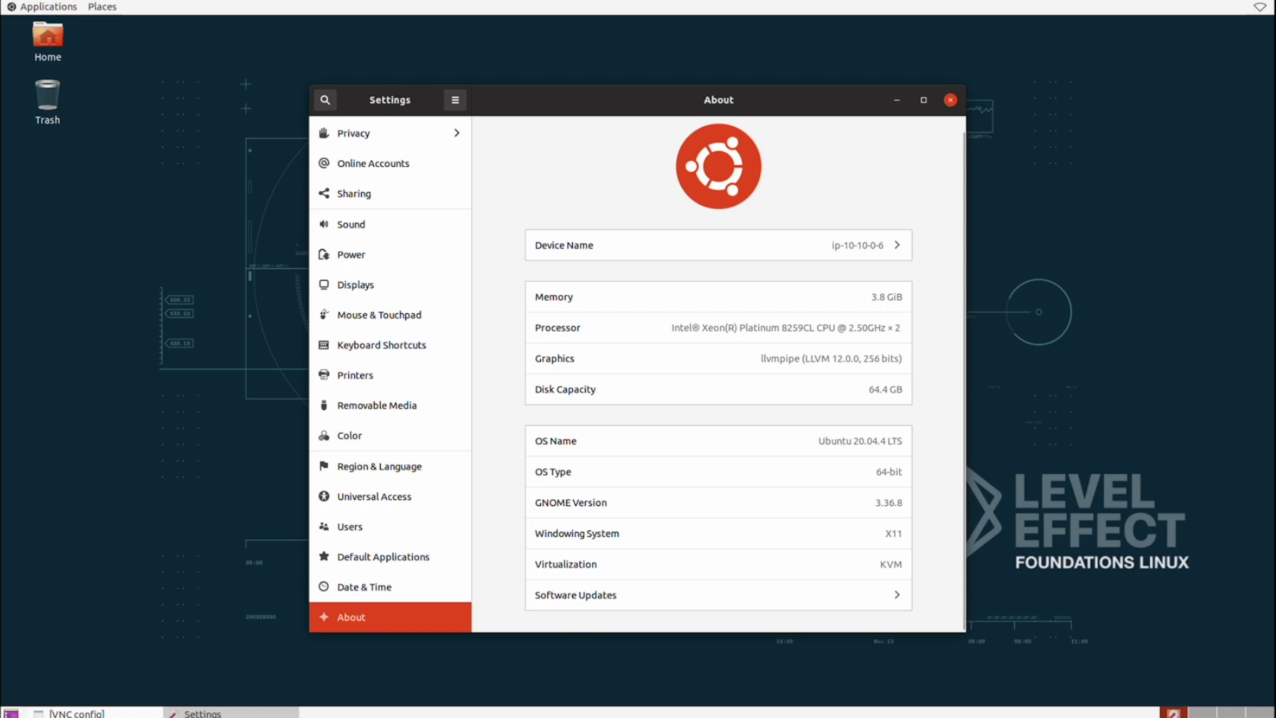
{"action": "left_click", "coordinate": [899, 595]}
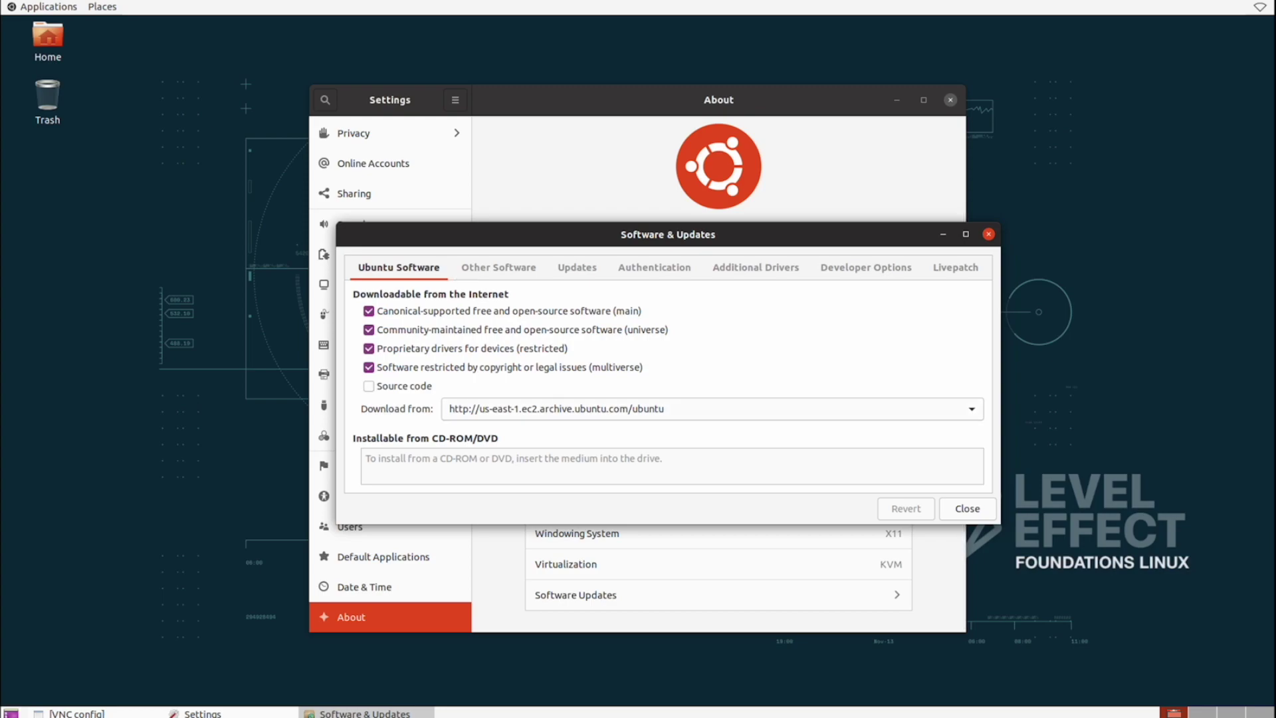
{"action": "left_click", "coordinate": [666, 409]}
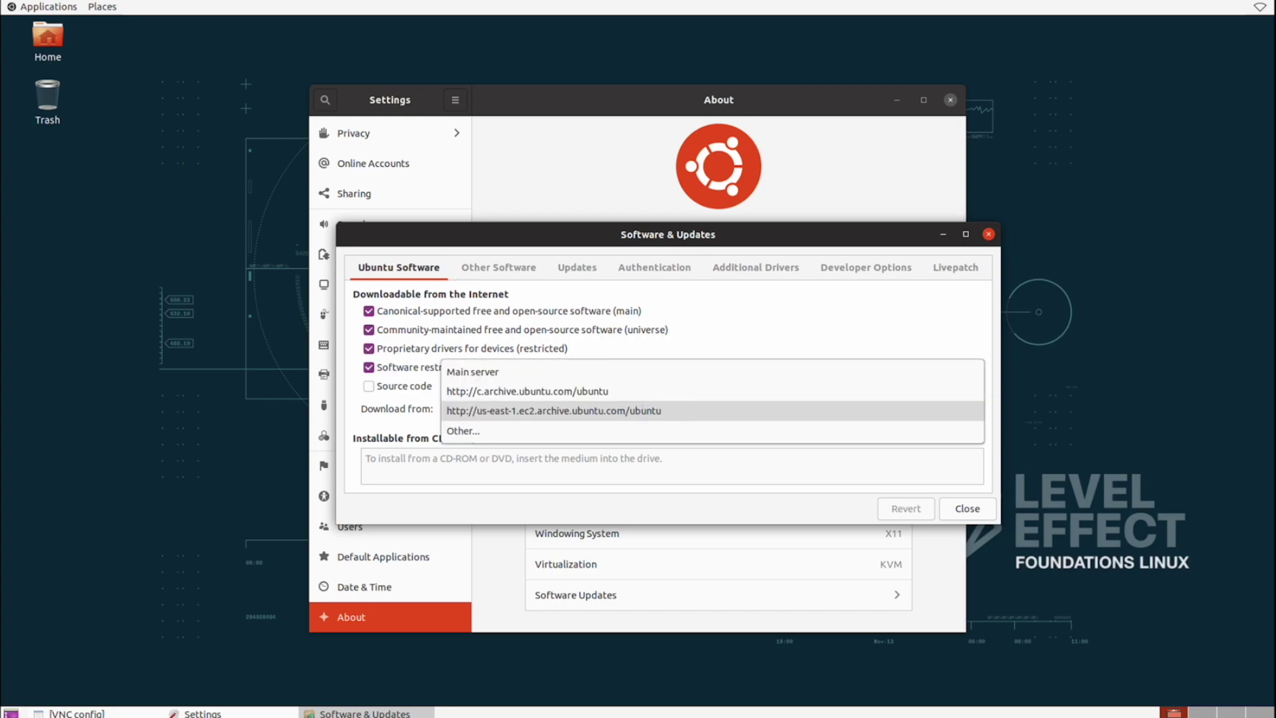
{"action": "key", "text": "Escape"}
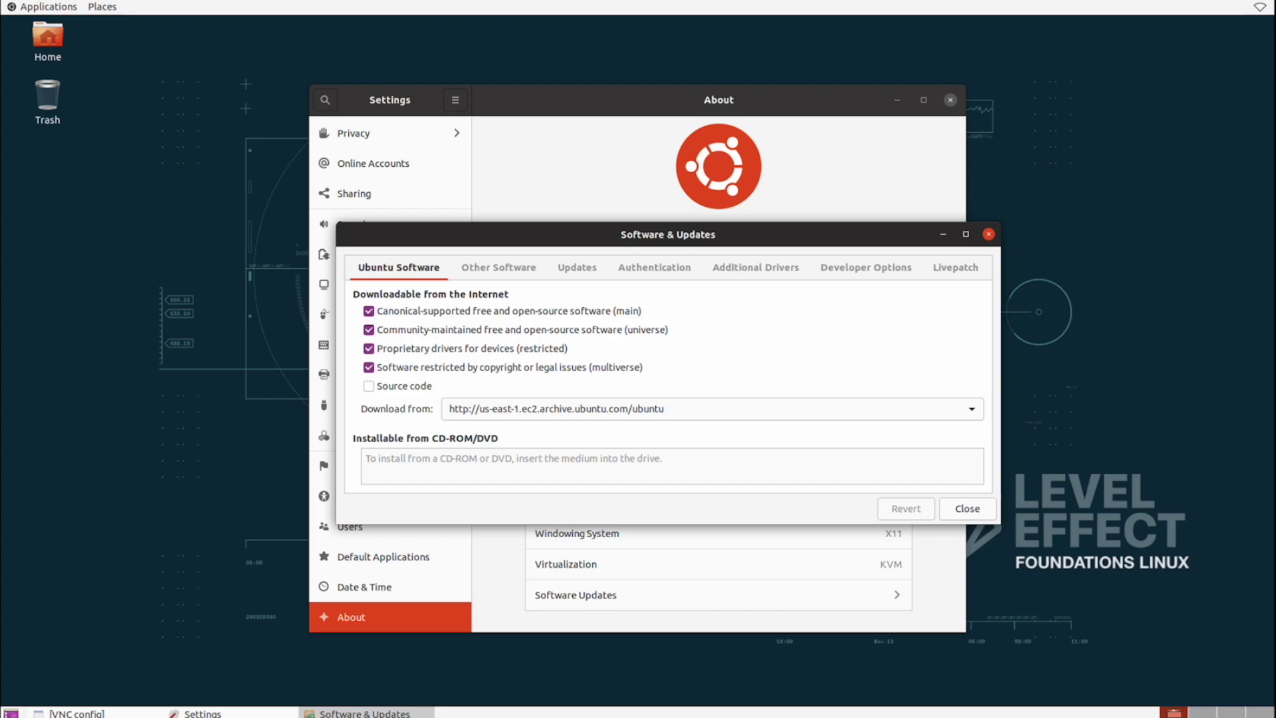
{"action": "left_click", "coordinate": [498, 268]}
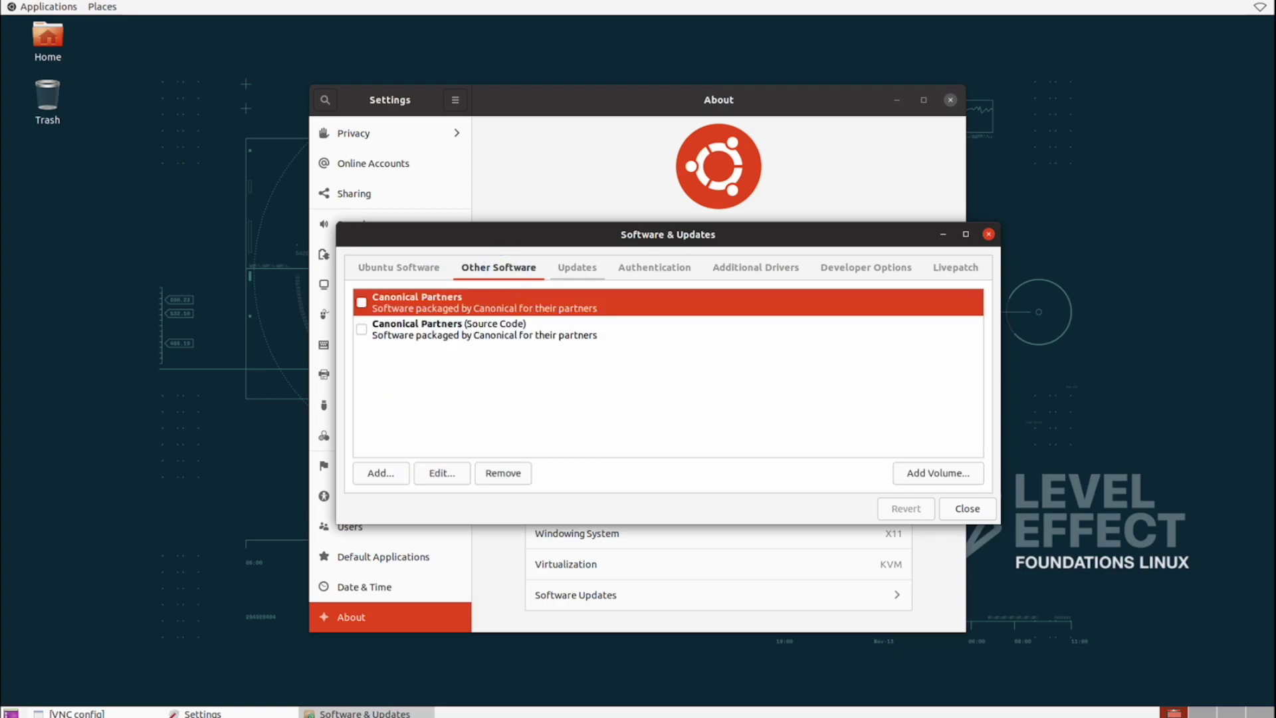
{"action": "left_click", "coordinate": [577, 268]}
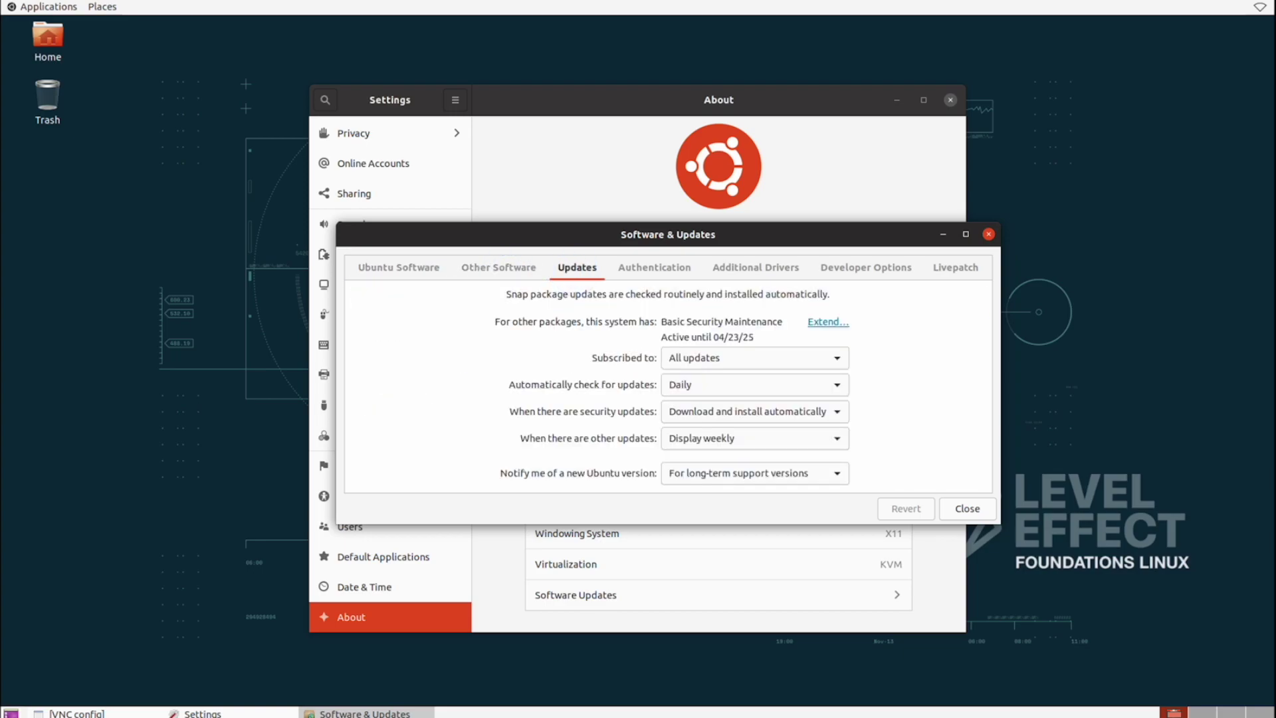
{"action": "left_click", "coordinate": [655, 268]}
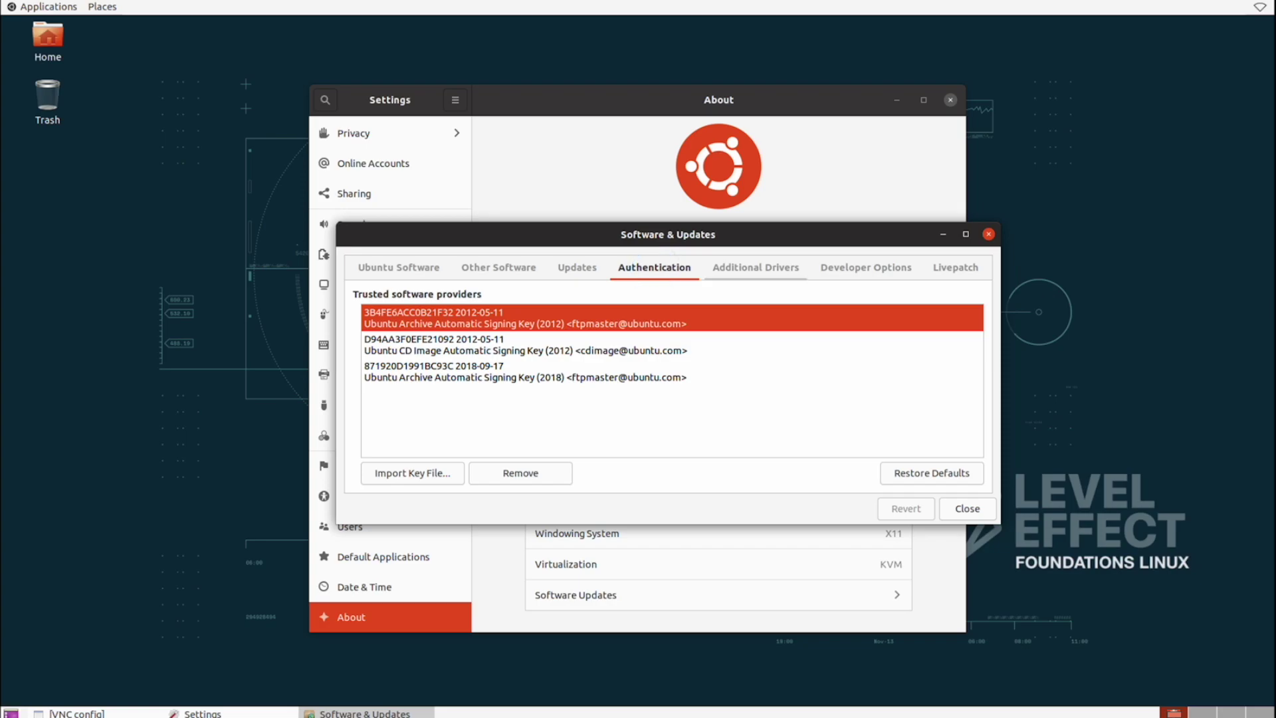
{"action": "left_click", "coordinate": [756, 267]}
{"action": "left_click", "coordinate": [968, 508]}
{"action": "scroll", "coordinate": [390, 525], "scroll_direction": "up", "scroll_amount": 5}
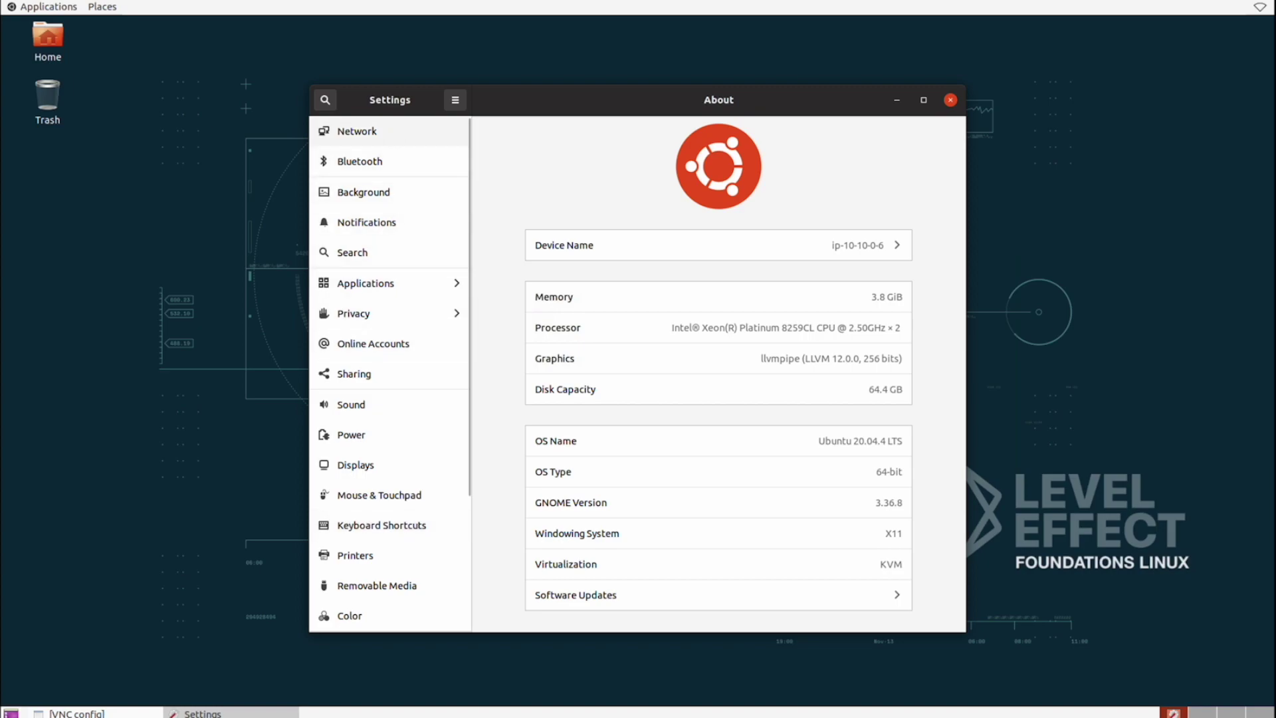
- Open the Network page, then open and dismiss the Settings extra options menu
{"action": "left_click", "coordinate": [390, 131]}
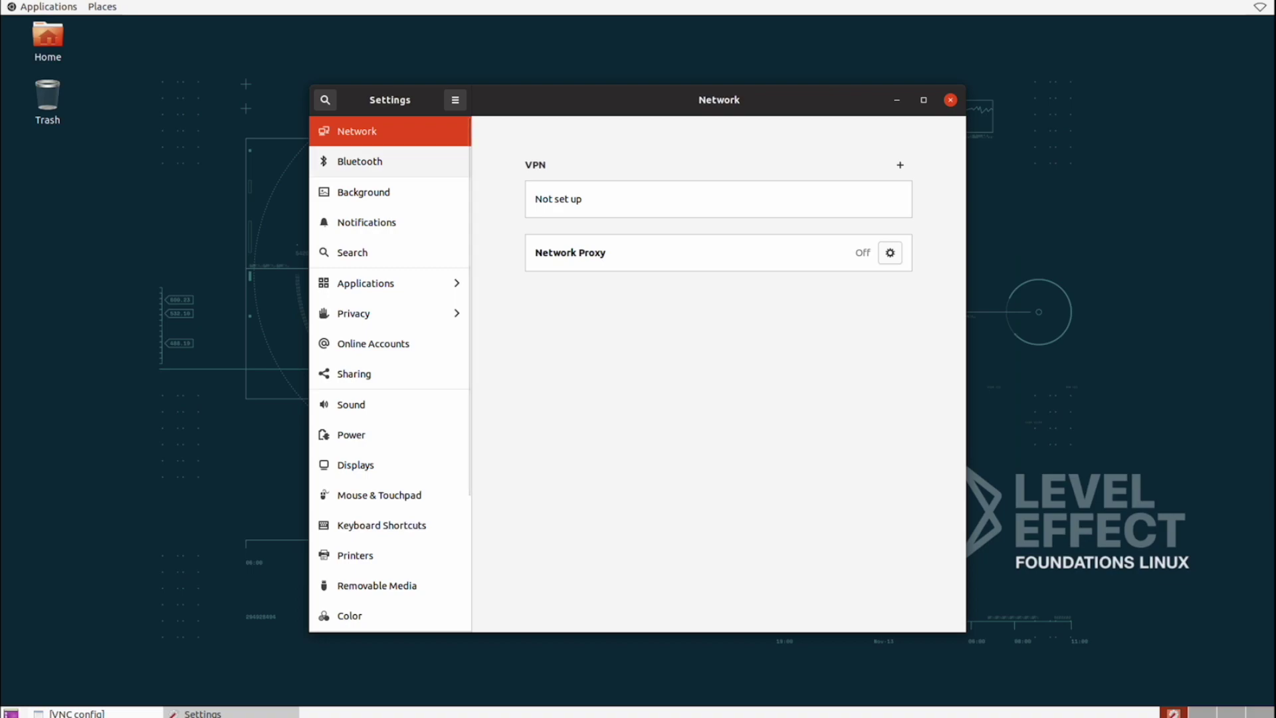
{"action": "left_click", "coordinate": [455, 100]}
{"action": "key", "text": "Escape"}
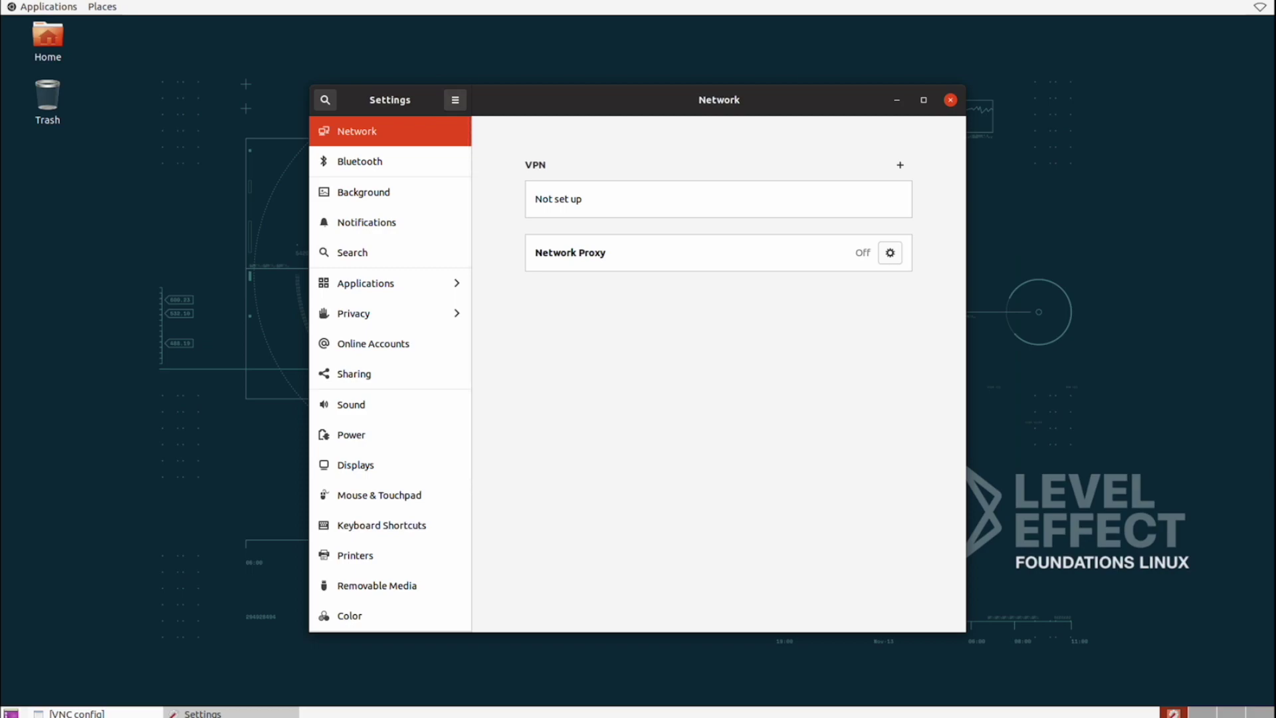
- Search the settings panels for 'user' and open the Users result
{"action": "key", "text": "ctrl+f"}
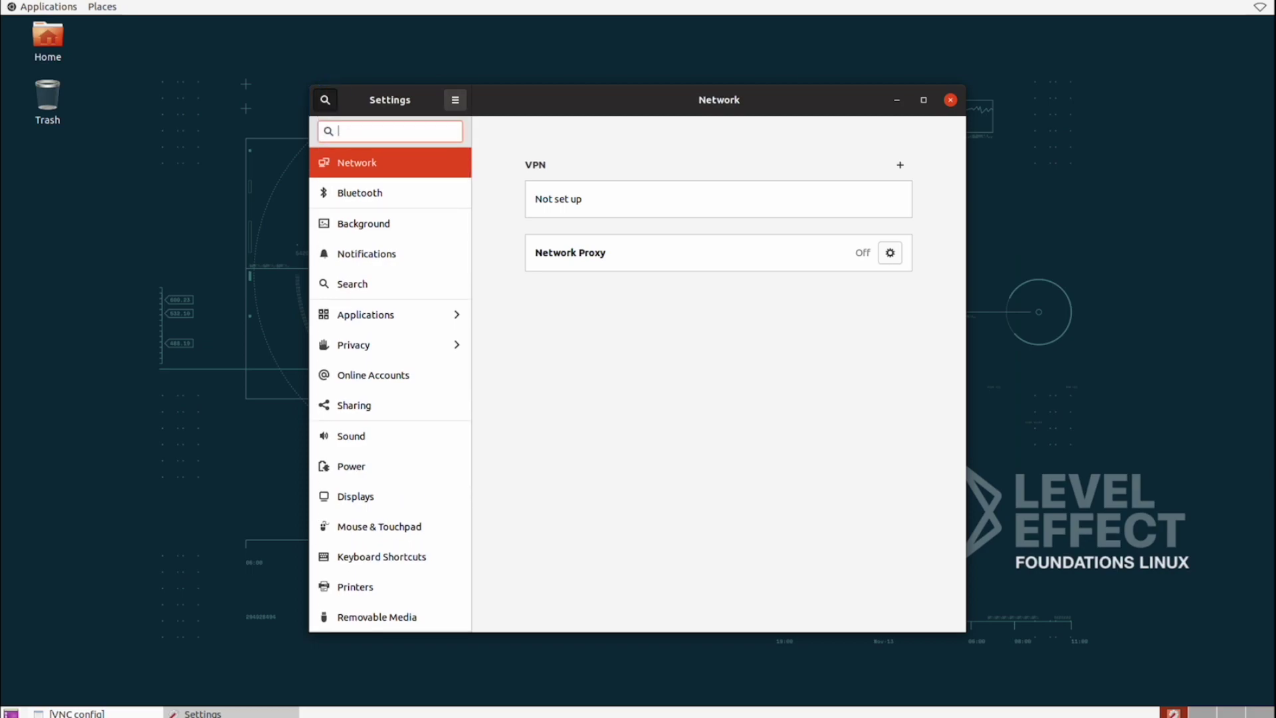
{"action": "type", "text": "user"}
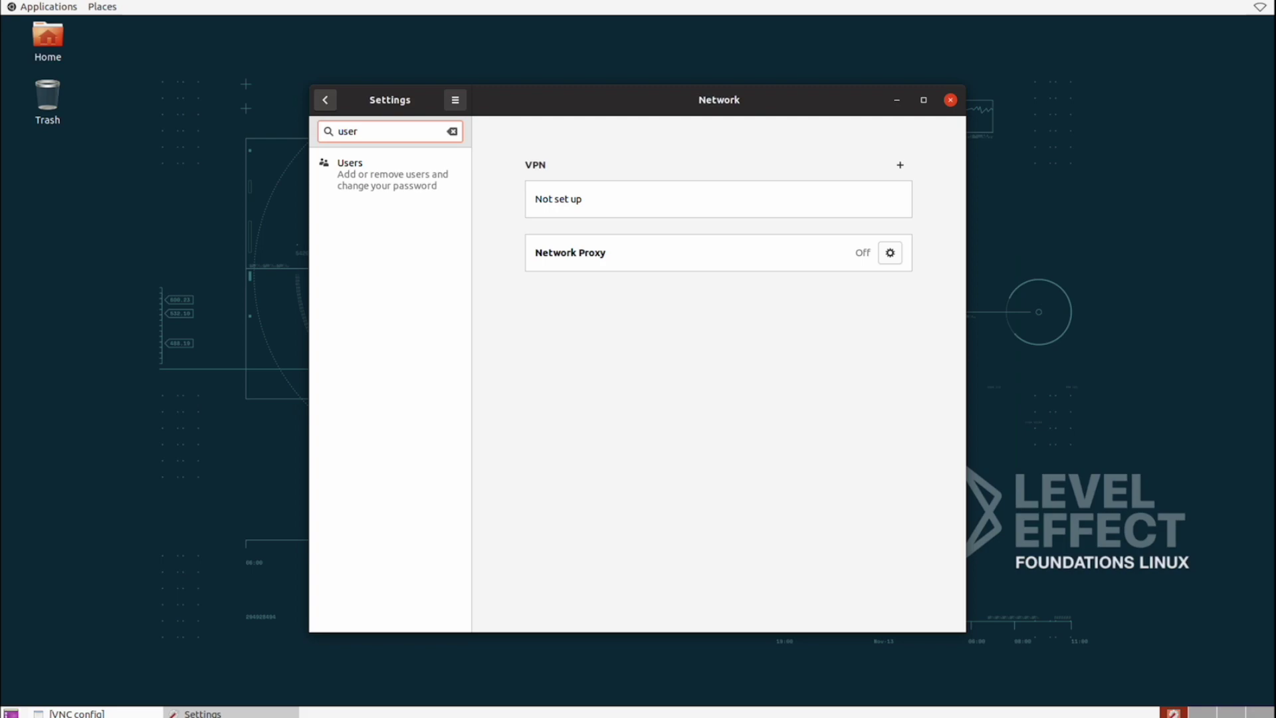
{"action": "left_click", "coordinate": [375, 176]}
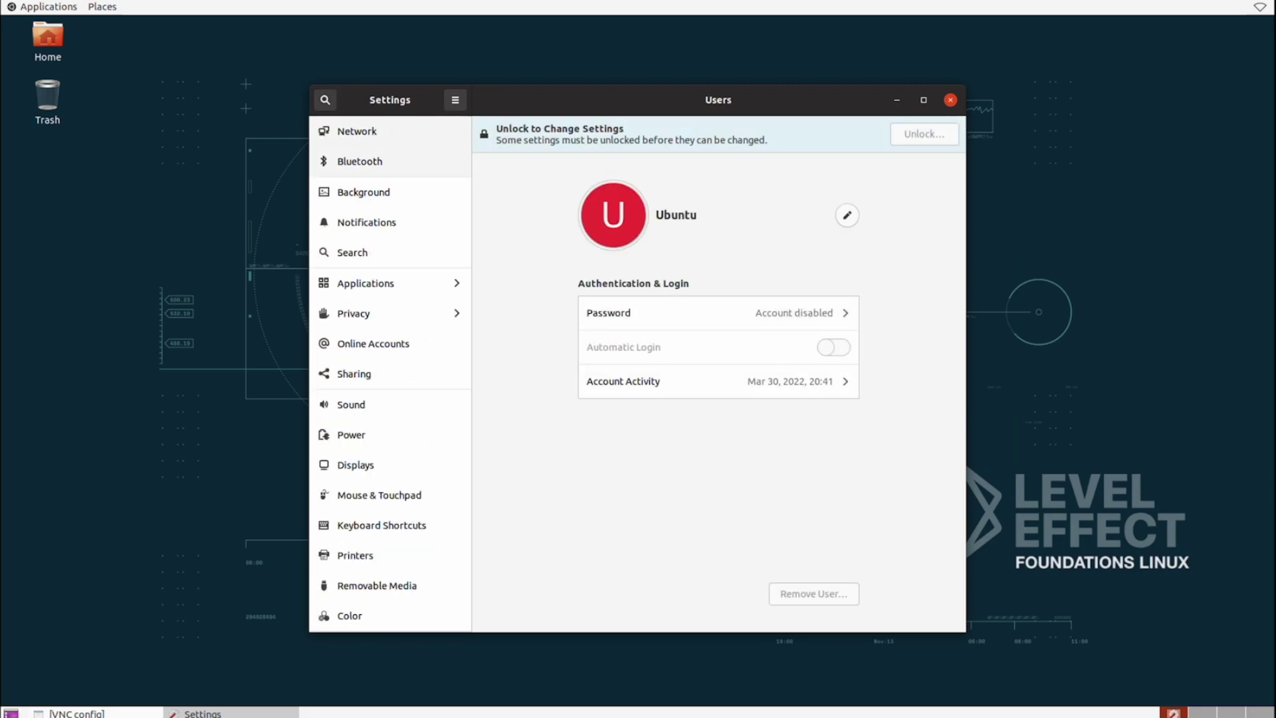
- Attempt twice to unlock the Users page for changes
{"action": "left_click", "coordinate": [915, 134]}
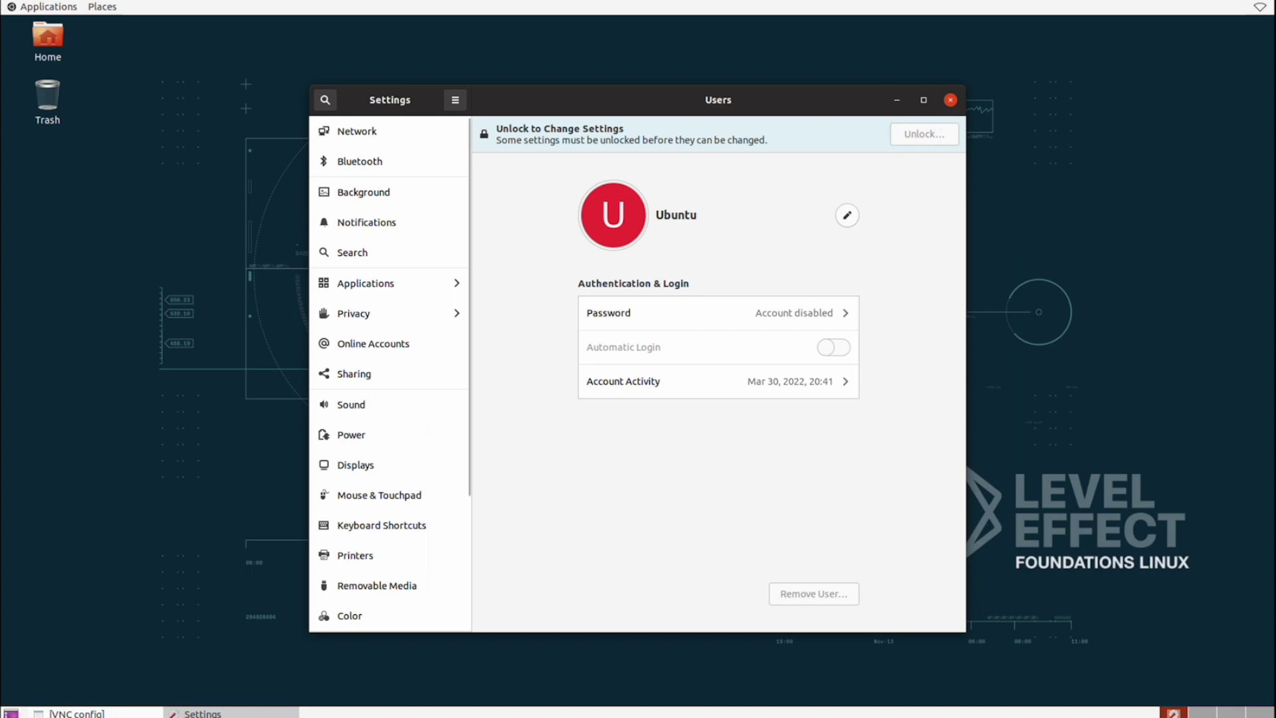
{"action": "left_click", "coordinate": [916, 135]}
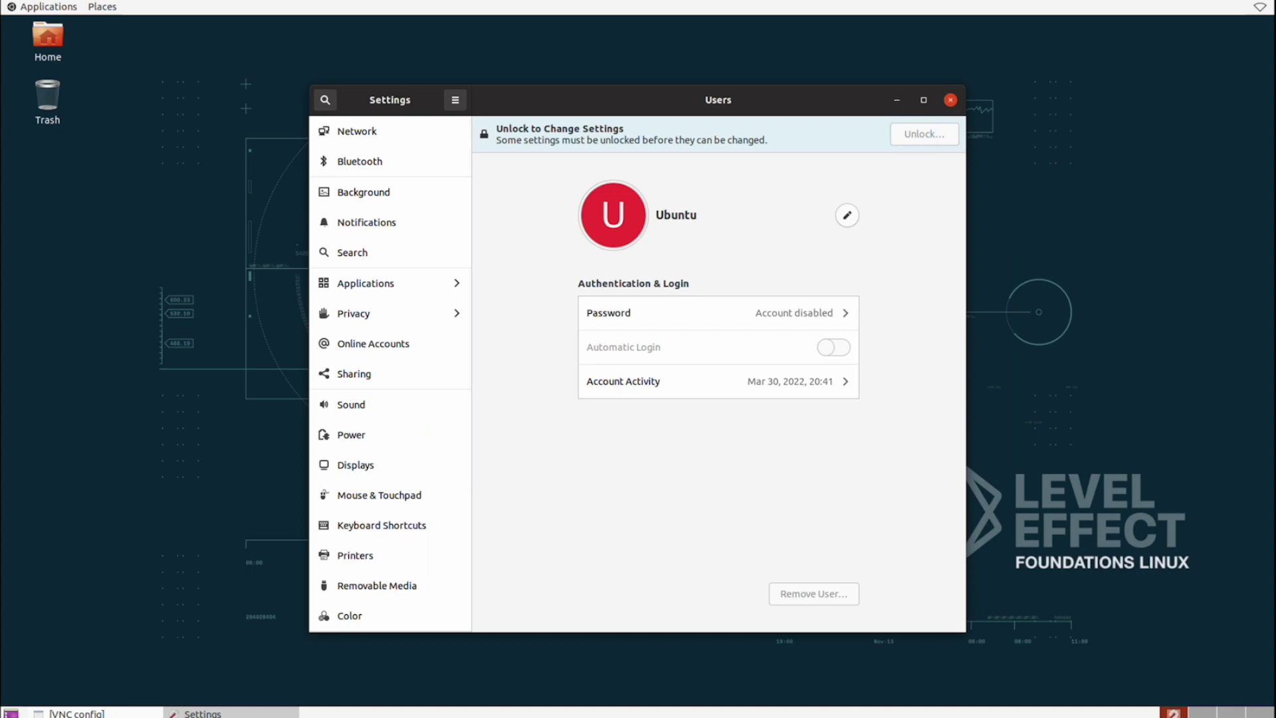